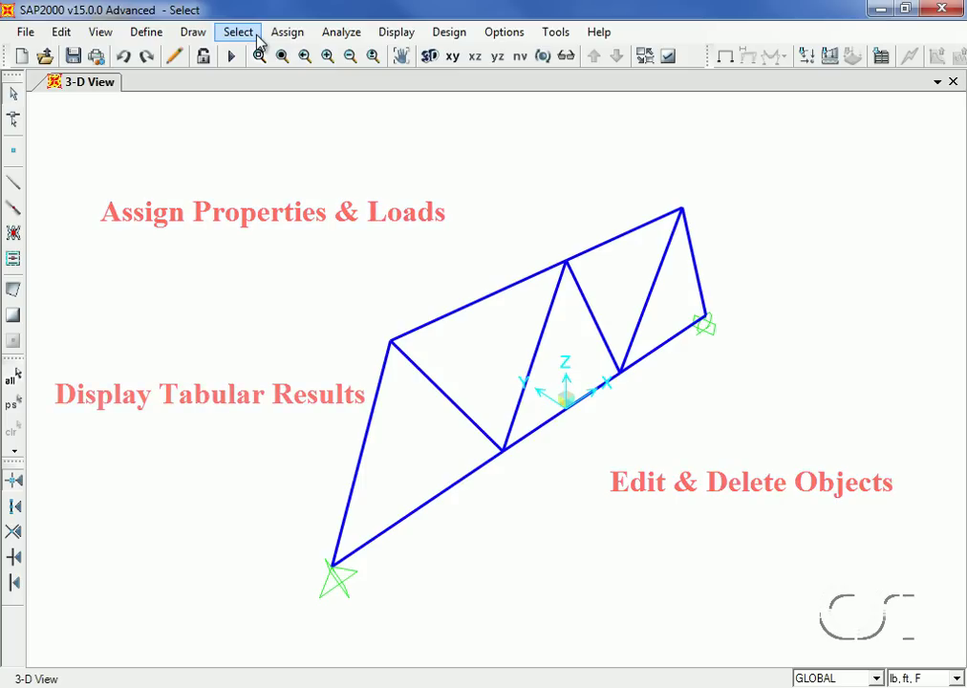
# Step: Pick one top-chord frame member using Pointer/Window selection
pyautogui.click(256, 38)
pyautogui.moveTo(306, 55)
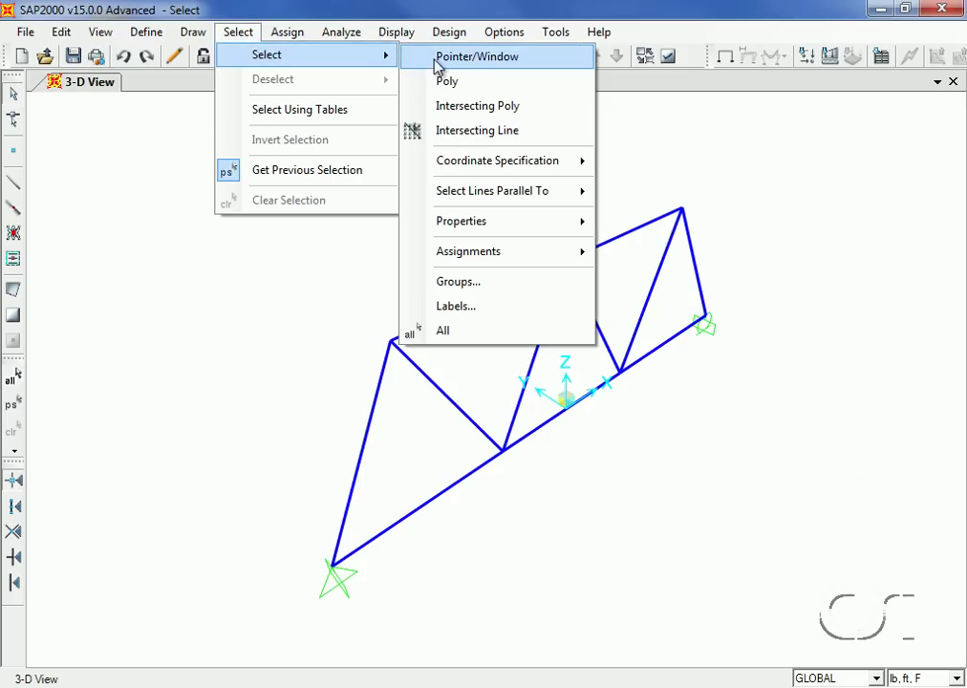
pyautogui.click(529, 56)
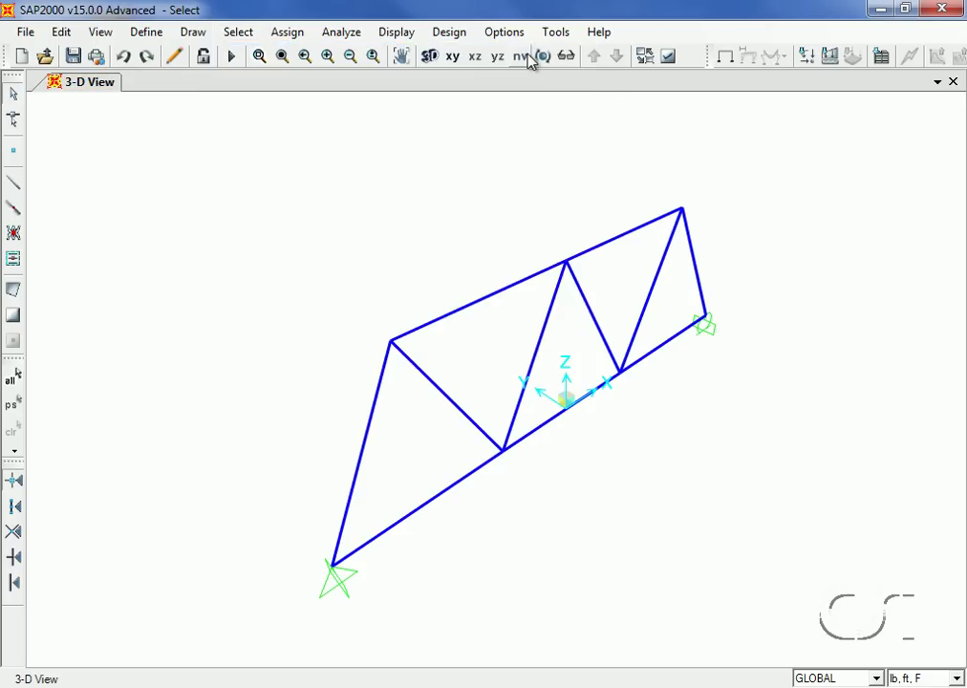
pyautogui.click(635, 234)
# Step: Select the objects fully enclosed by a left-to-right window
pyautogui.click(248, 33)
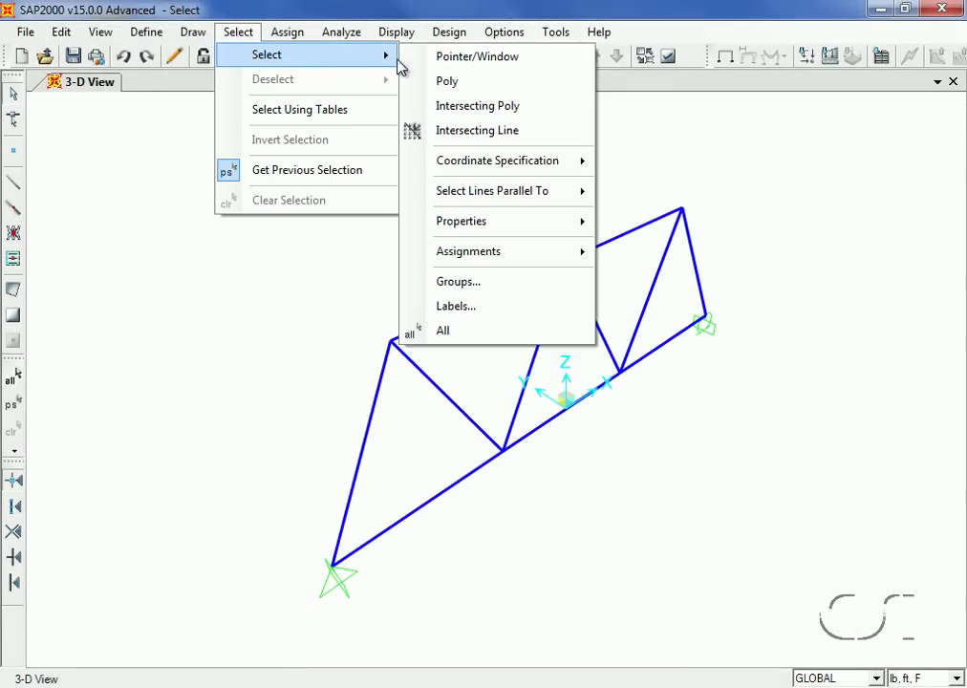
pyautogui.click(481, 63)
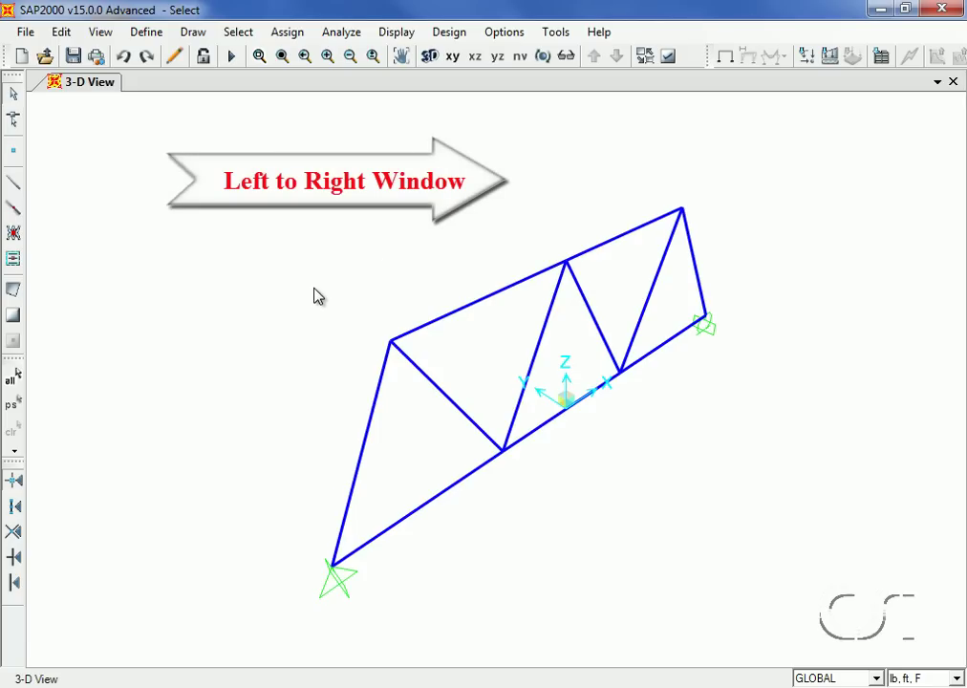
pyautogui.moveTo(314, 287); pyautogui.dragTo(432, 382)
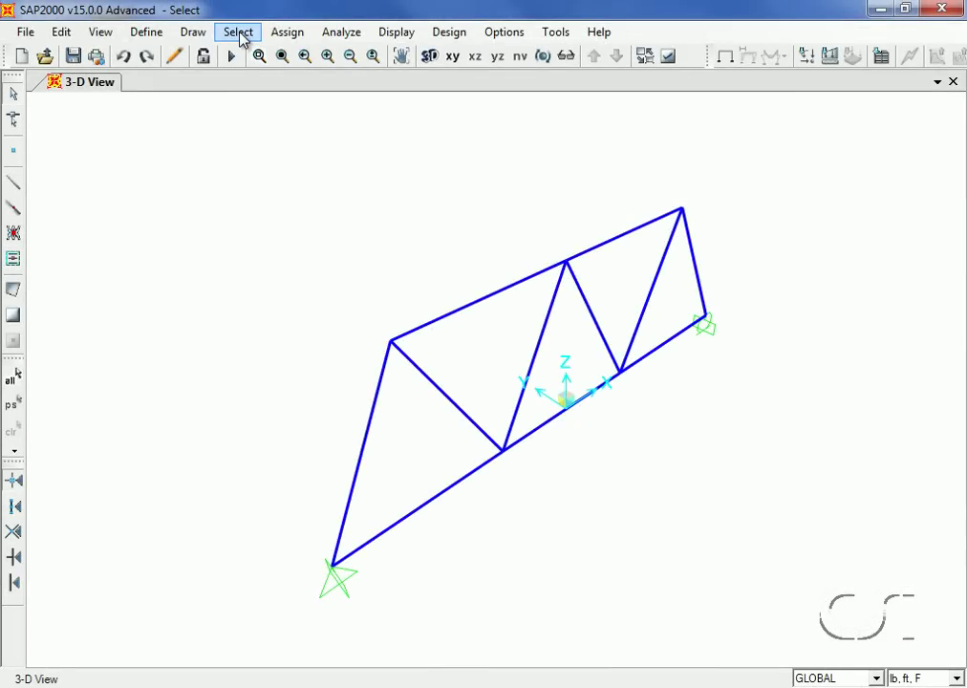
# Step: Select one joint and three members touched by a right-to-left crossing window
pyautogui.click(240, 35)
pyautogui.moveTo(287, 55)
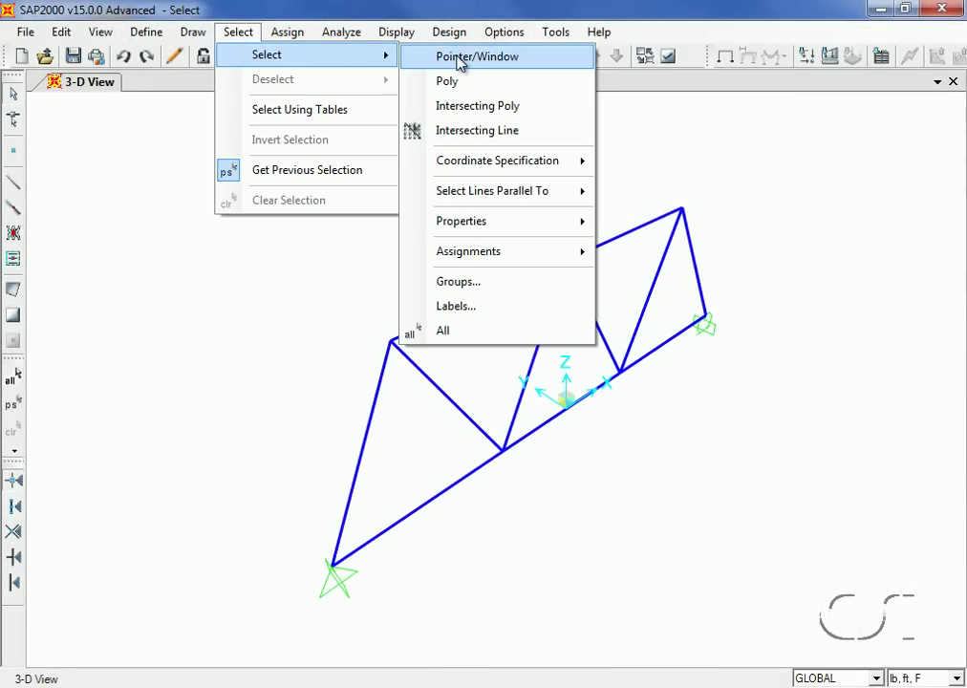
pyautogui.click(459, 63)
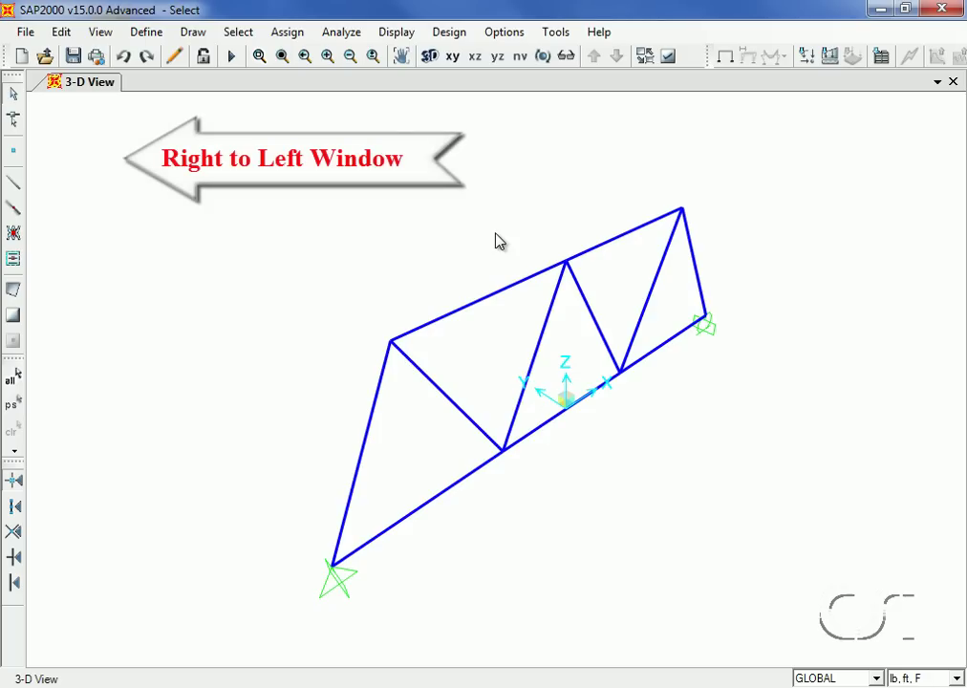
pyautogui.moveTo(495, 232); pyautogui.dragTo(328, 413)
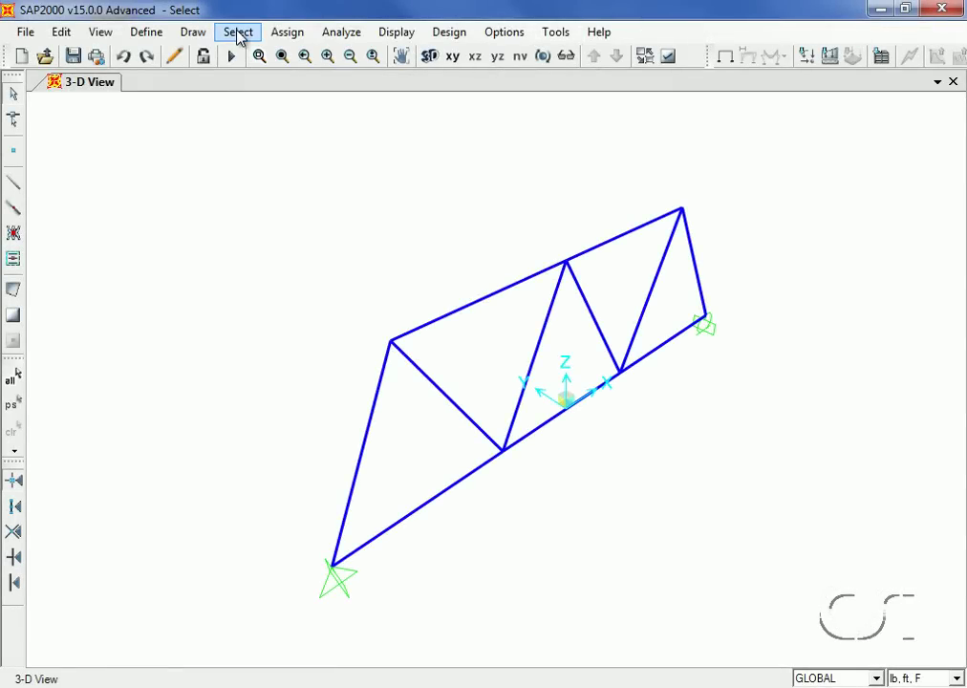
# Step: Draw a Poly selection around the left diagonal, picking it and its two end joints
pyautogui.click(238, 33)
pyautogui.moveTo(306, 55)
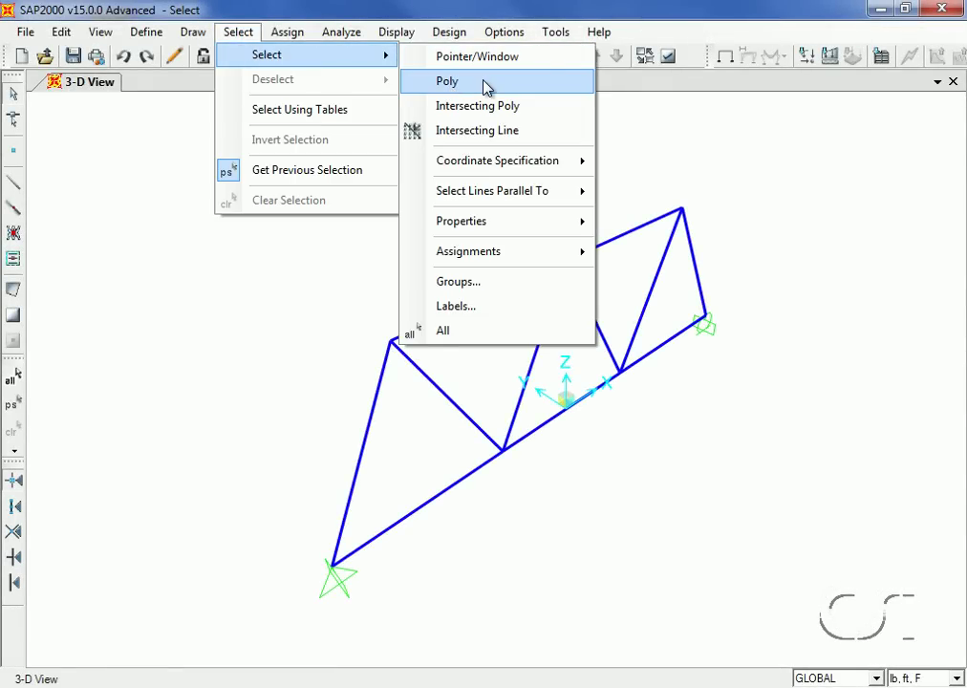
pyautogui.click(485, 83)
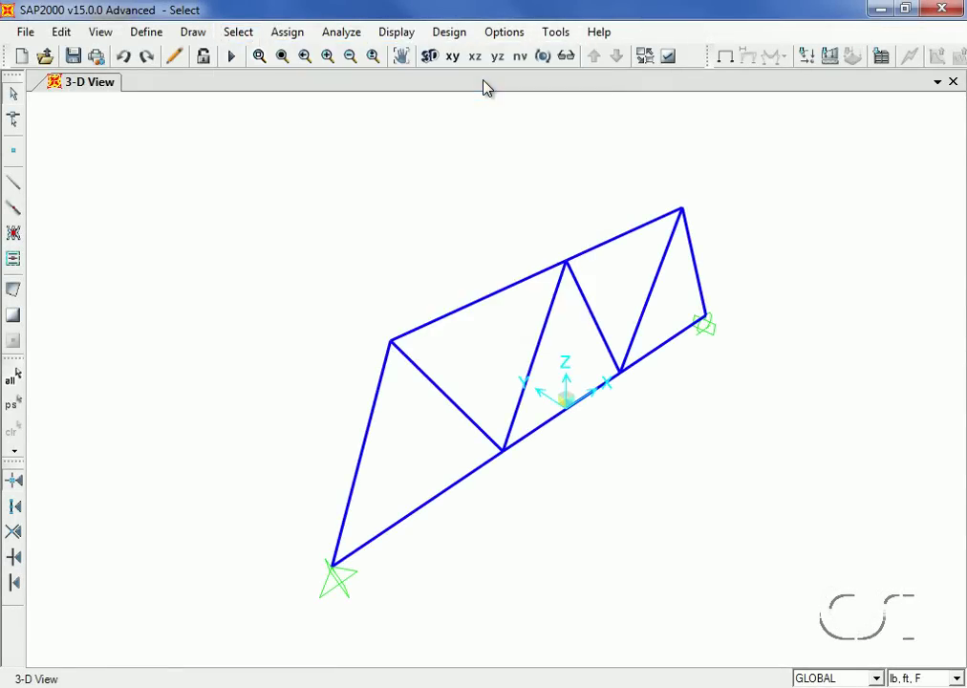
pyautogui.click(467, 260)
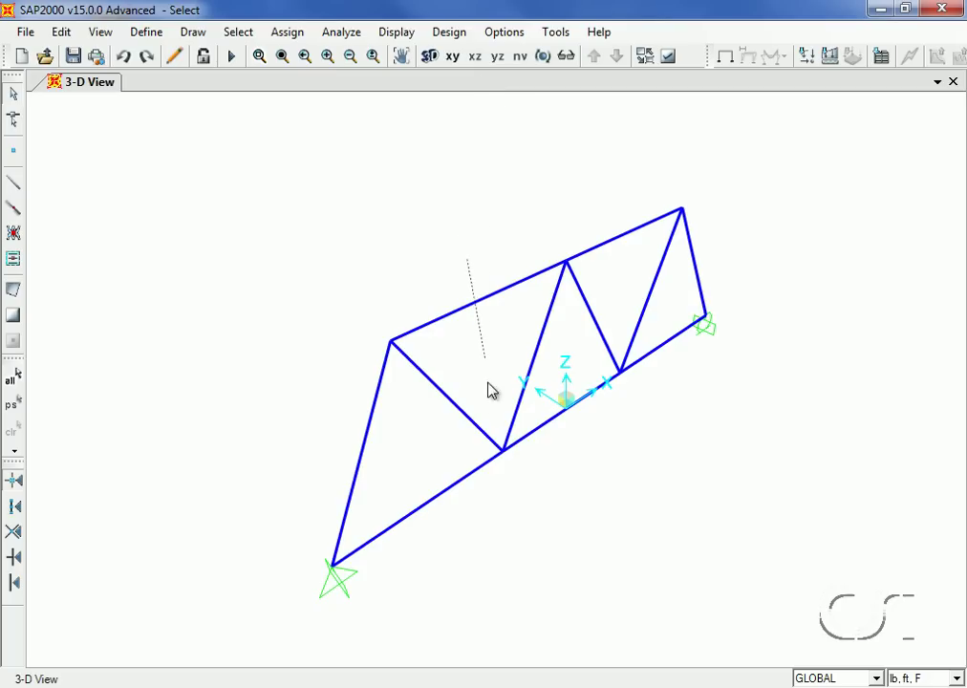
pyautogui.click(448, 444)
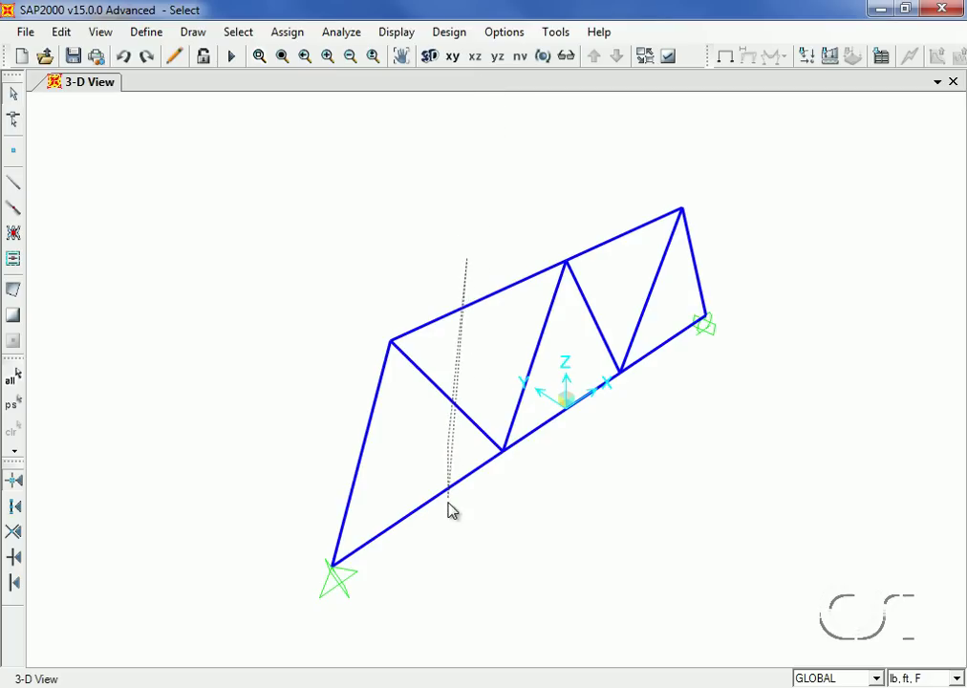
pyautogui.click(456, 562)
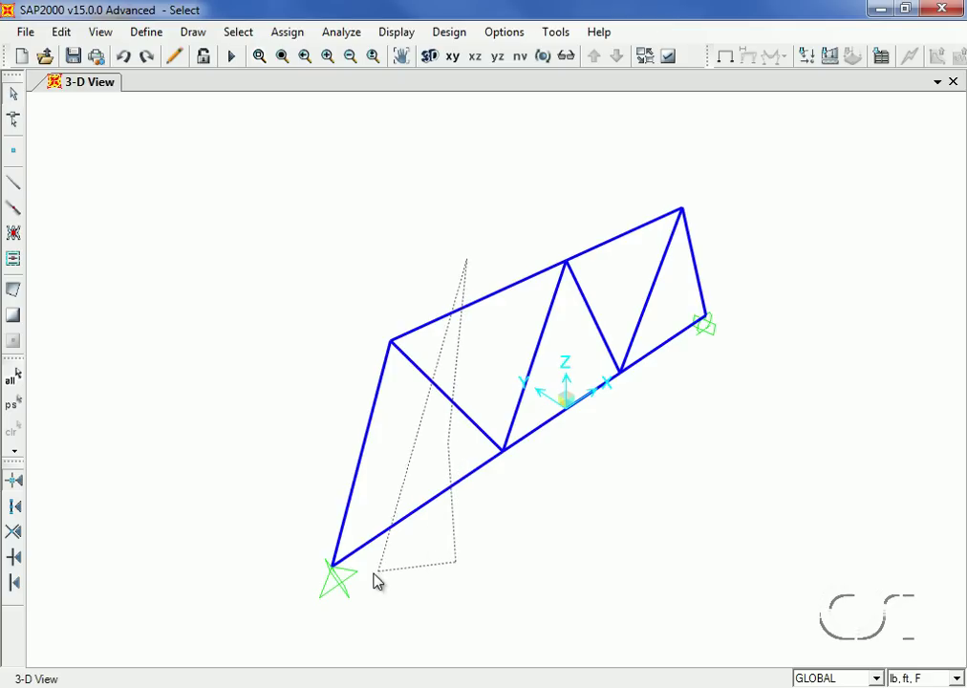
pyautogui.click(288, 578)
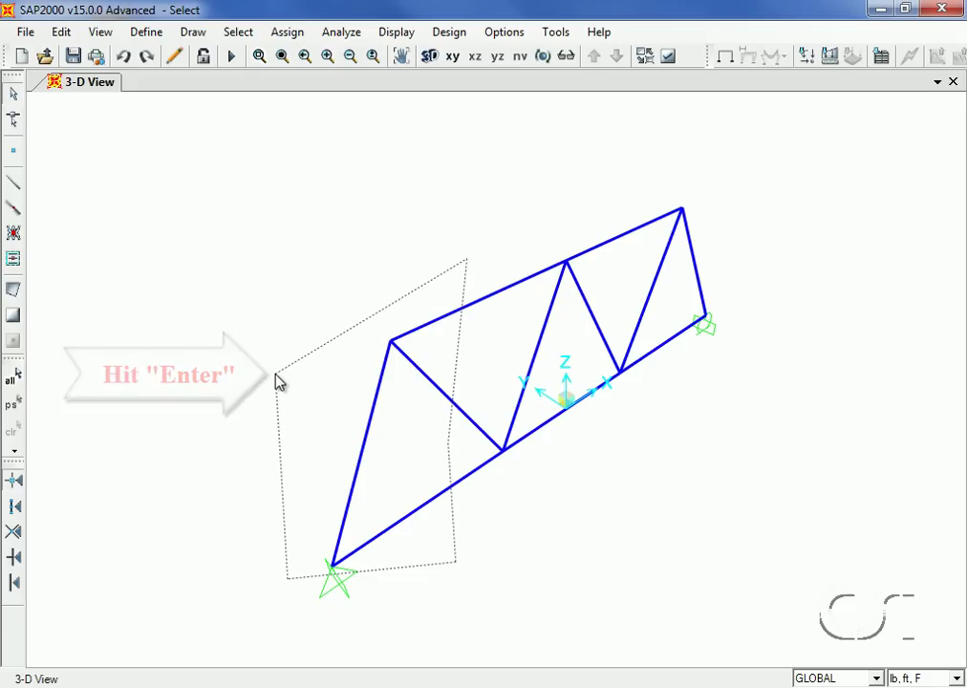
pyautogui.press('Return')
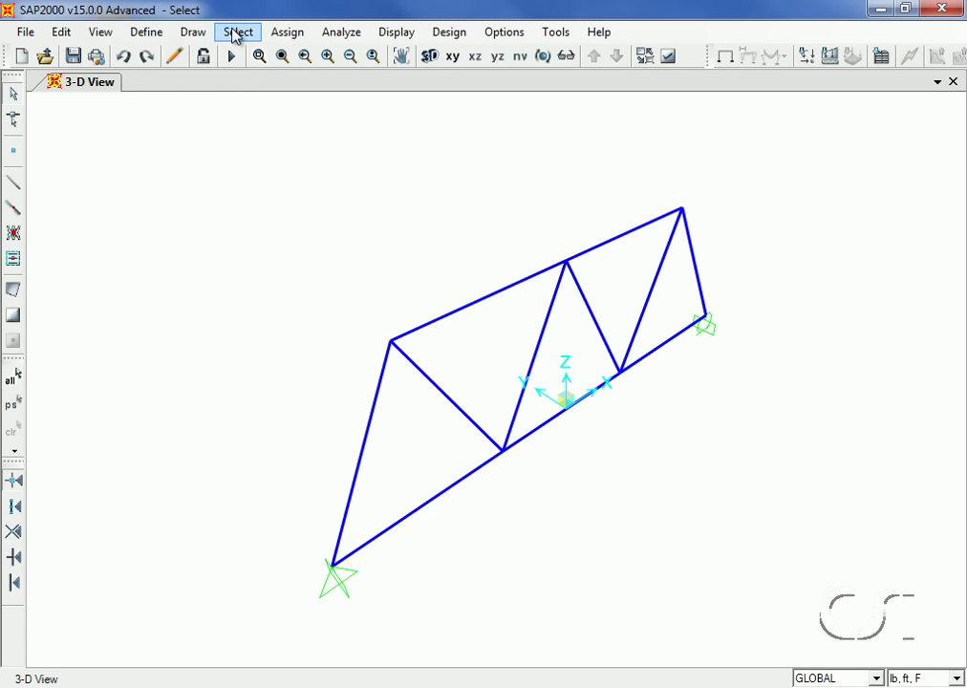
# Step: Draw an Intersecting Poly across the left end, catching four members and two joints
pyautogui.click(235, 33)
pyautogui.moveTo(306, 54)
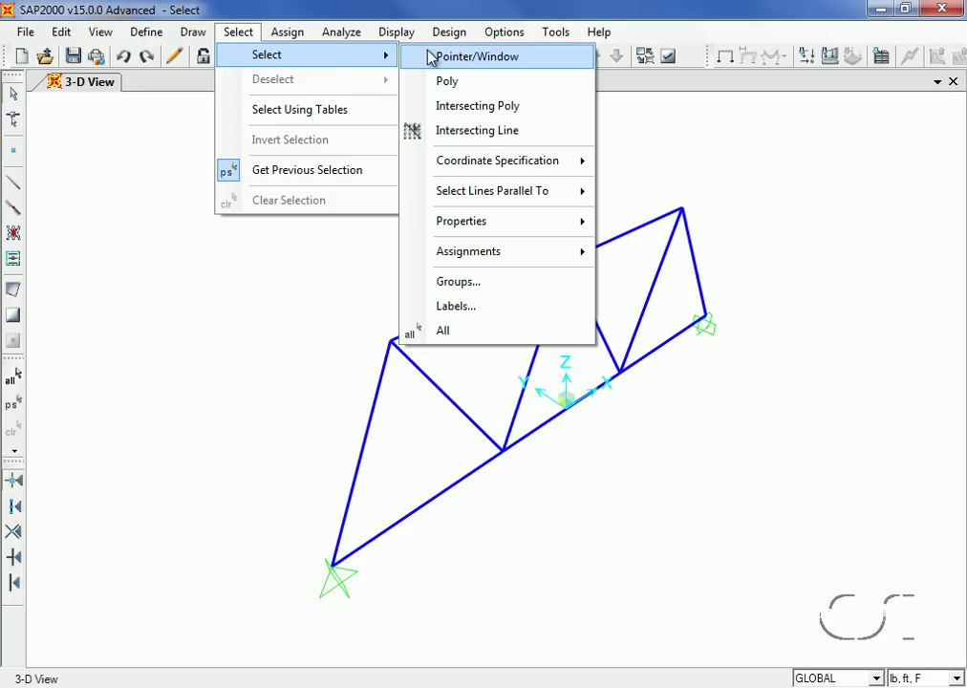
pyautogui.click(556, 107)
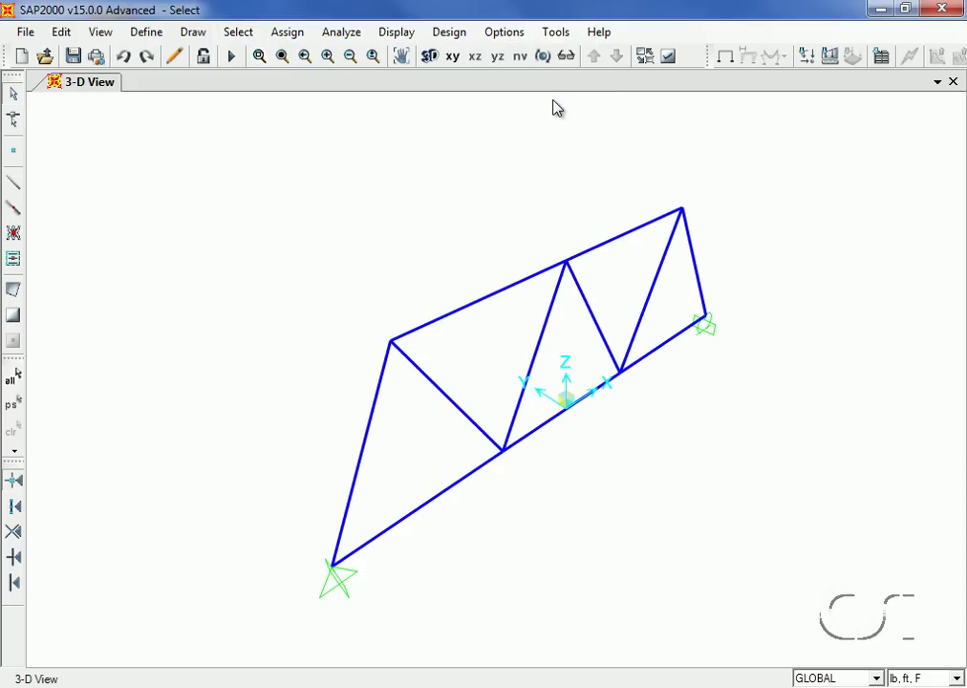
pyautogui.click(481, 271)
pyautogui.click(480, 366)
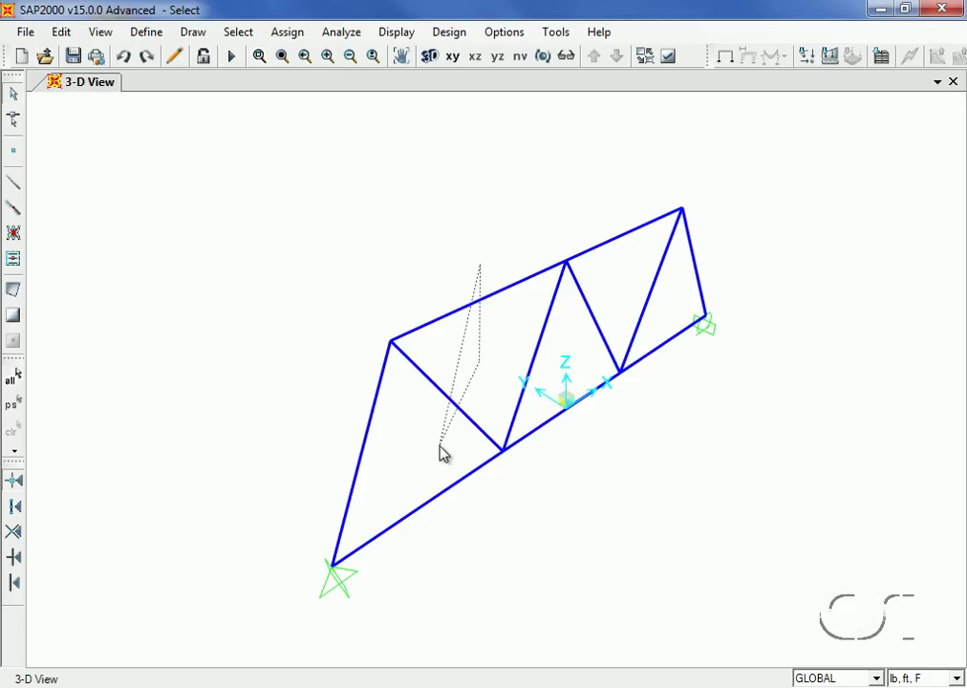
pyautogui.click(441, 446)
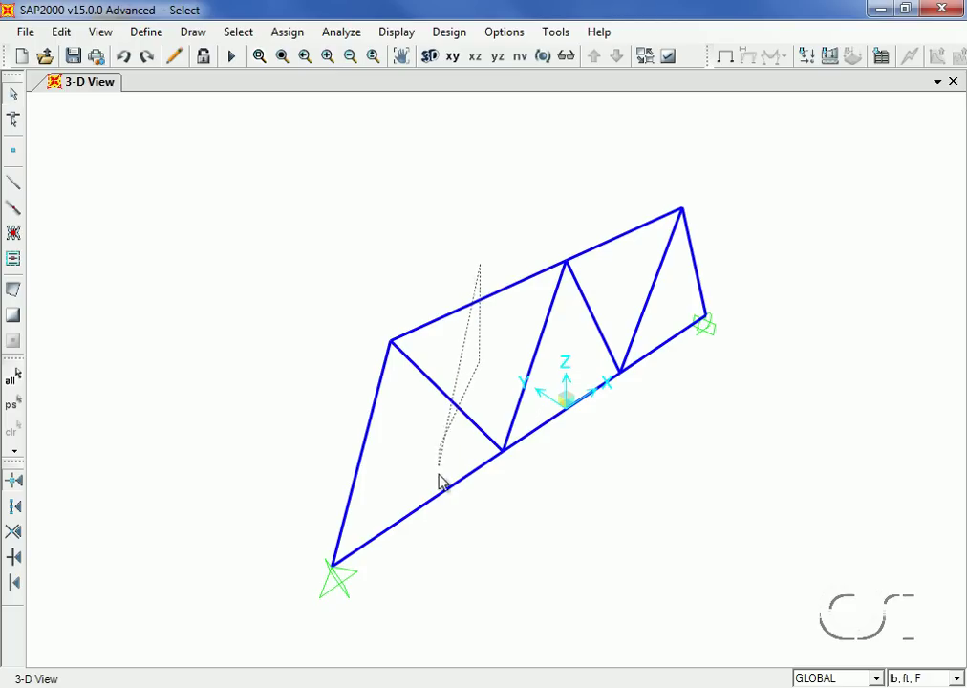
pyautogui.click(437, 577)
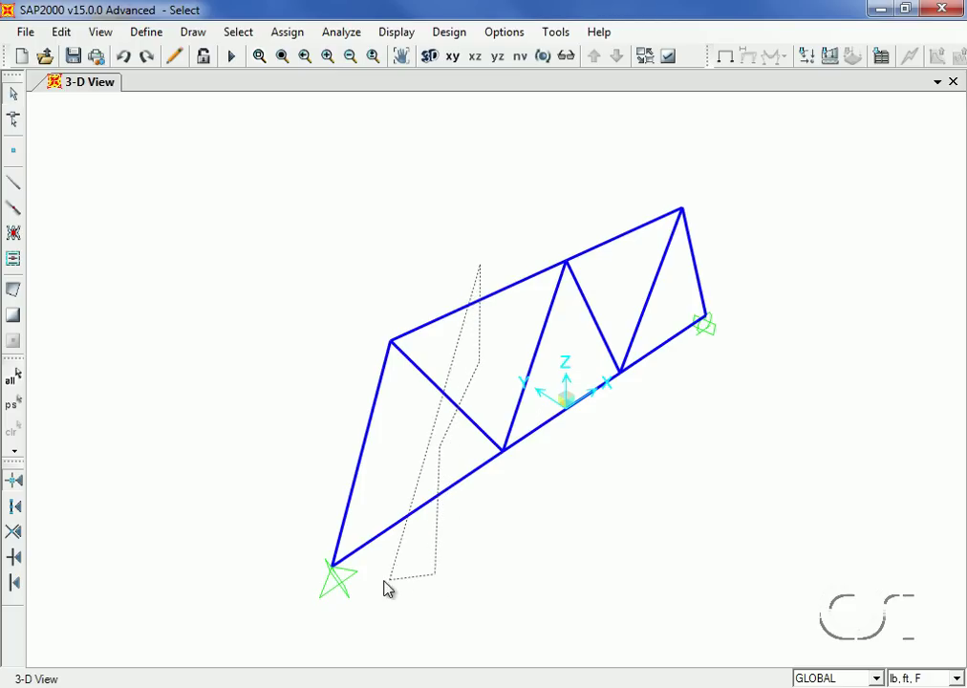
pyautogui.click(293, 586)
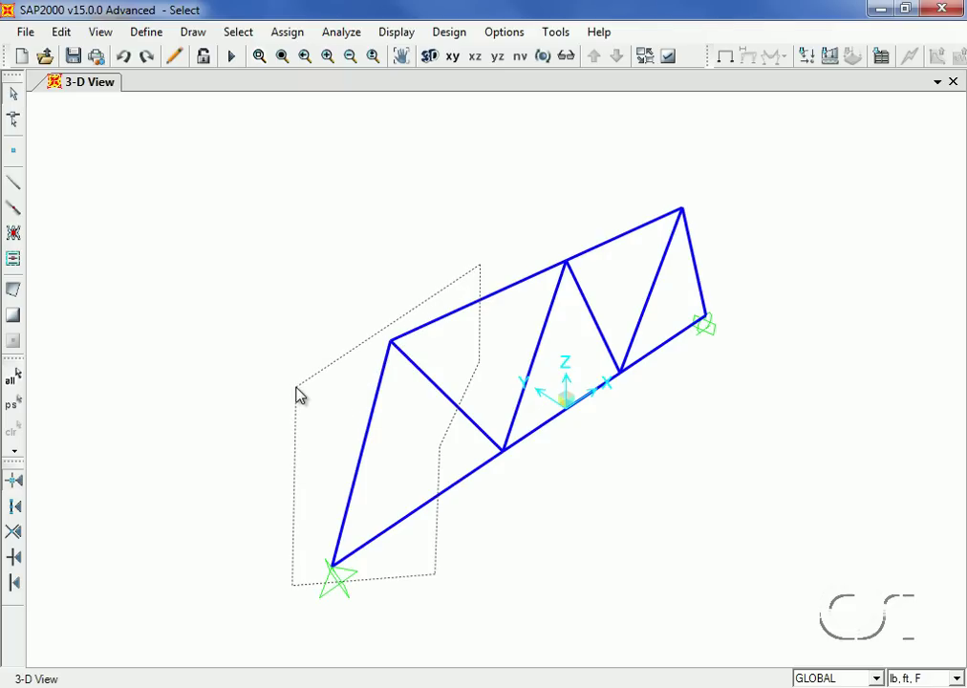
pyautogui.press('Return')
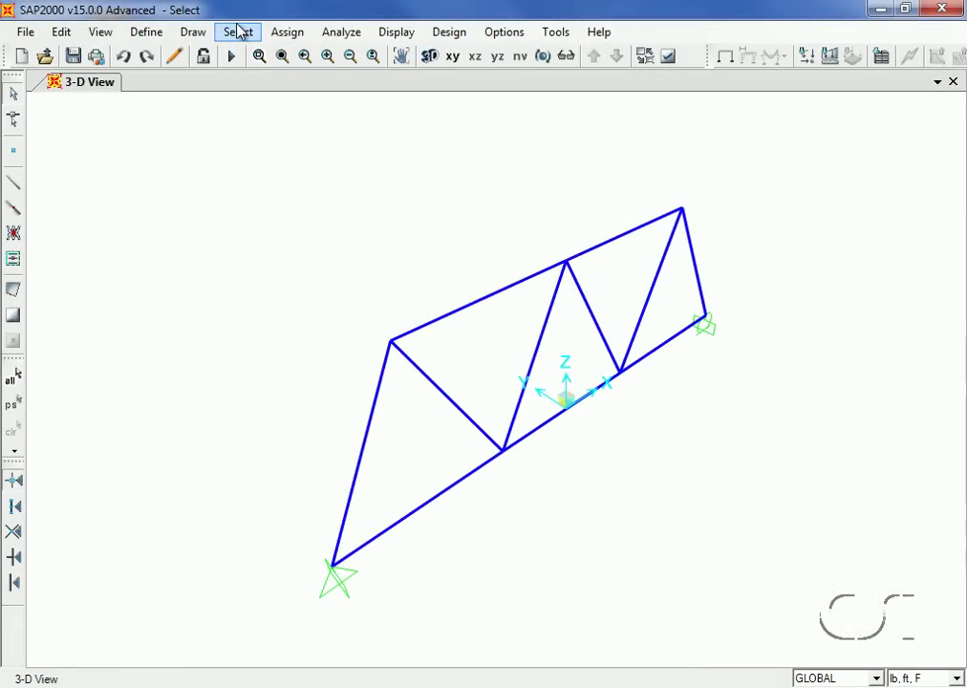
pyautogui.click(236, 31)
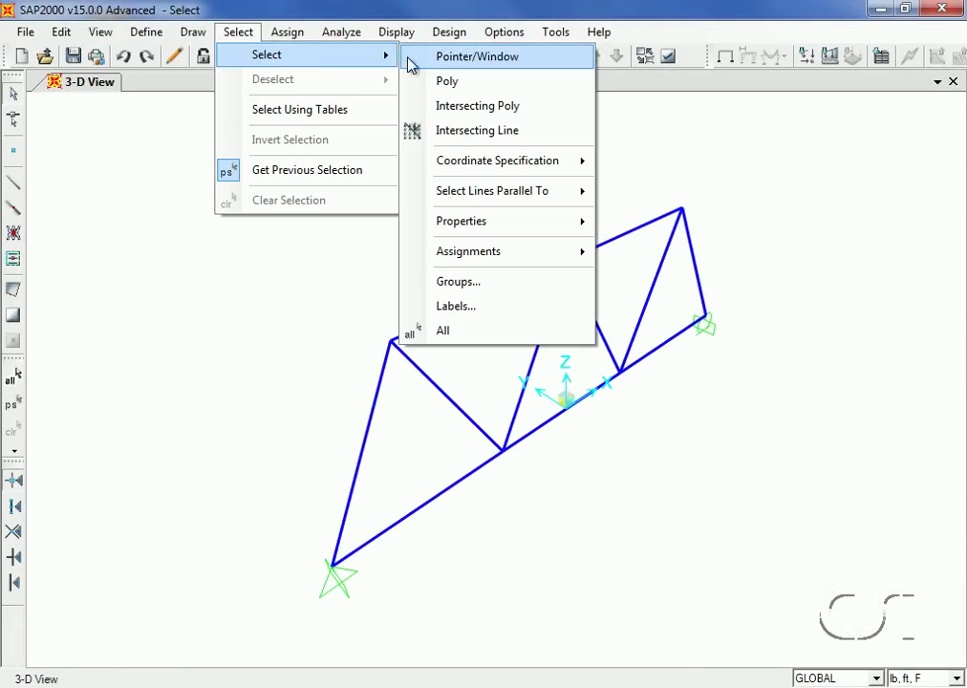
pyautogui.moveTo(306, 54)
pyautogui.moveTo(497, 160)
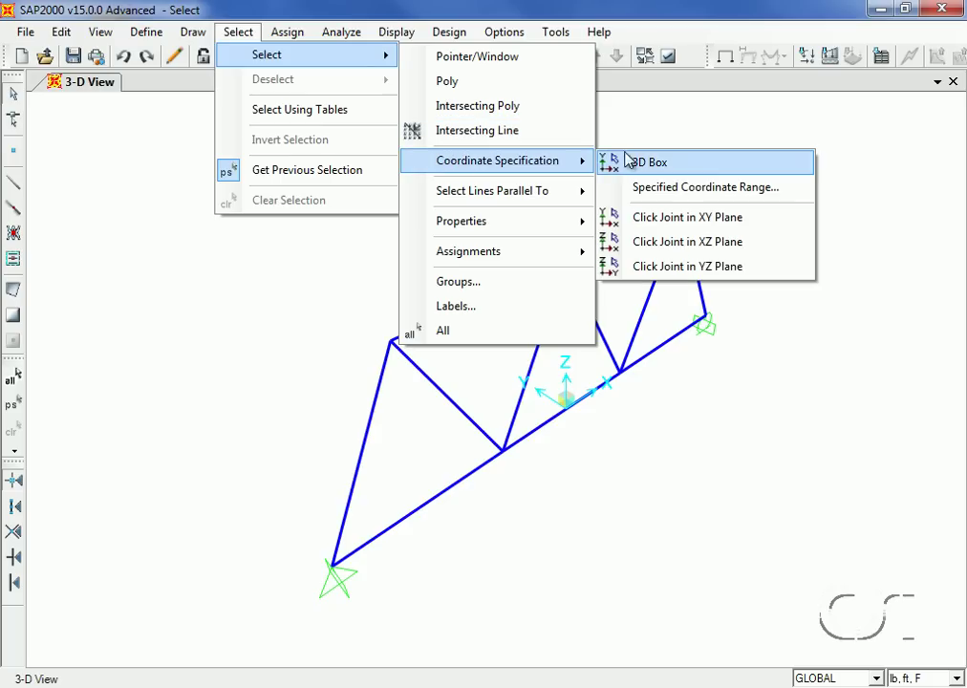
pyautogui.click(782, 192)
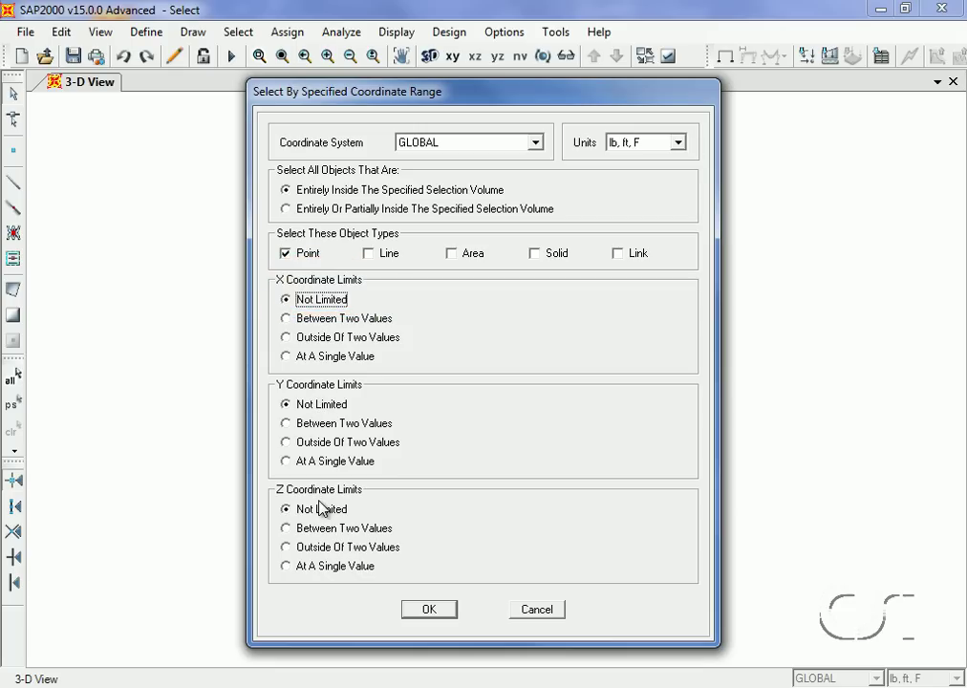
pyautogui.click(430, 610)
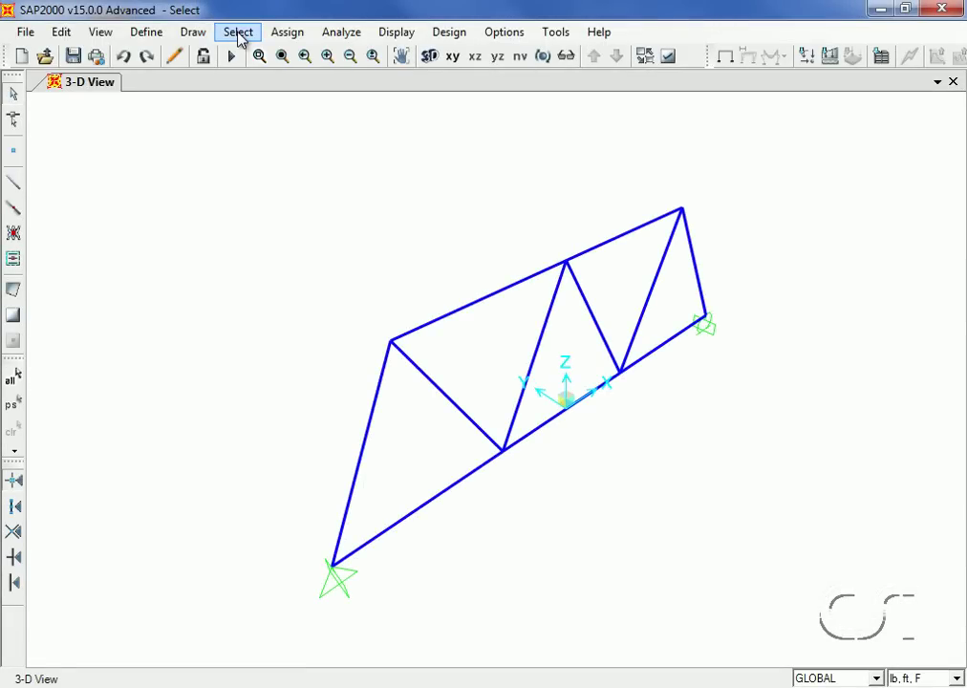
# Step: Select the four joints with X between 0 and 18 via Specified Coordinate Range
pyautogui.click(238, 35)
pyautogui.moveTo(287, 55)
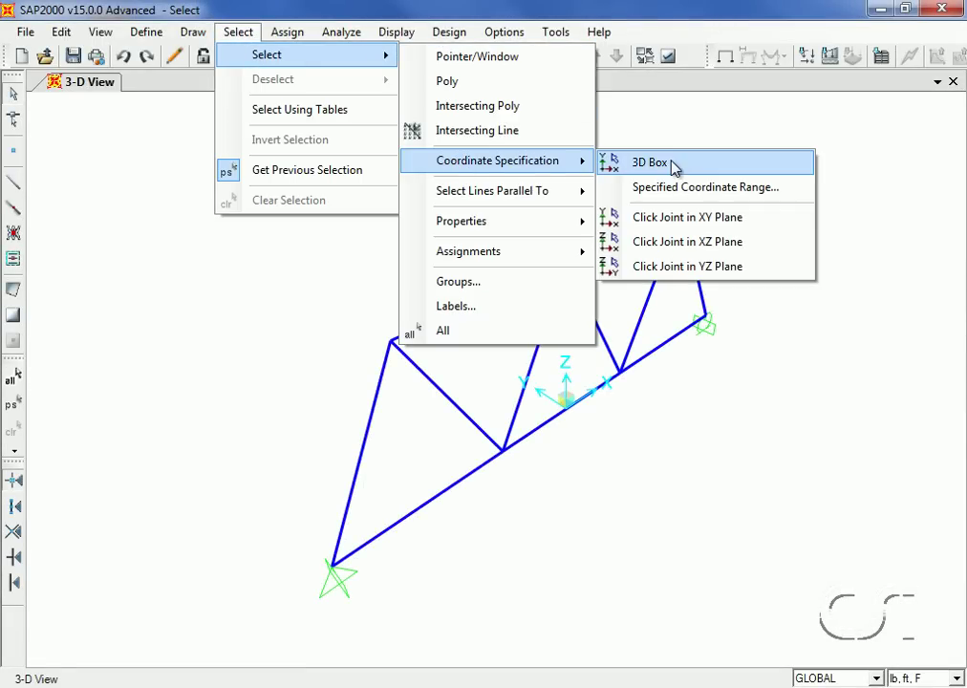
pyautogui.moveTo(497, 160)
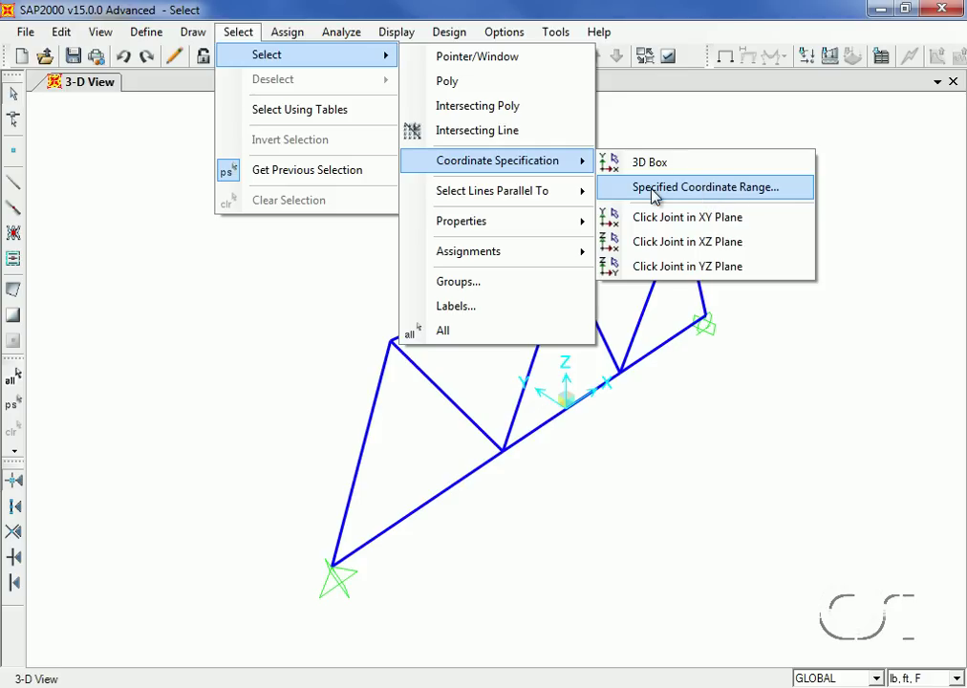
pyautogui.click(652, 189)
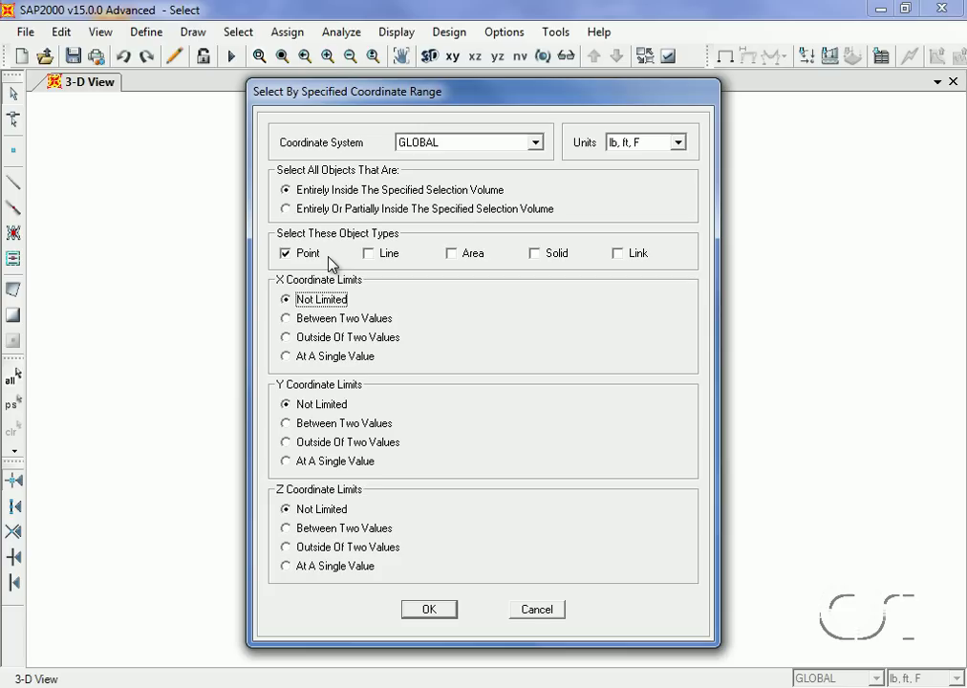
pyautogui.click(287, 319)
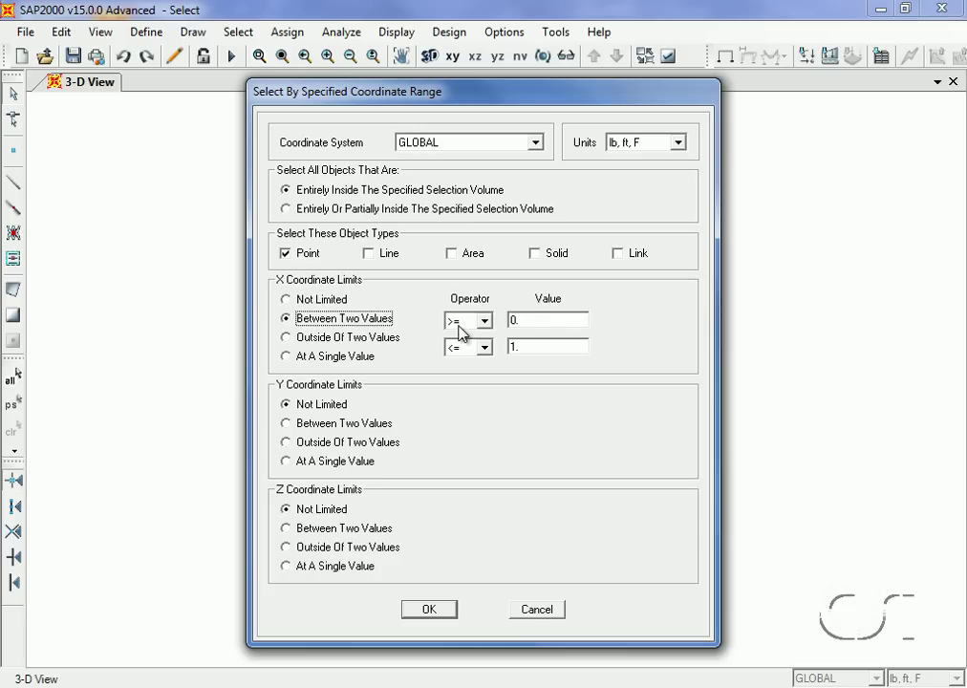
pyautogui.doubleClick(531, 348)
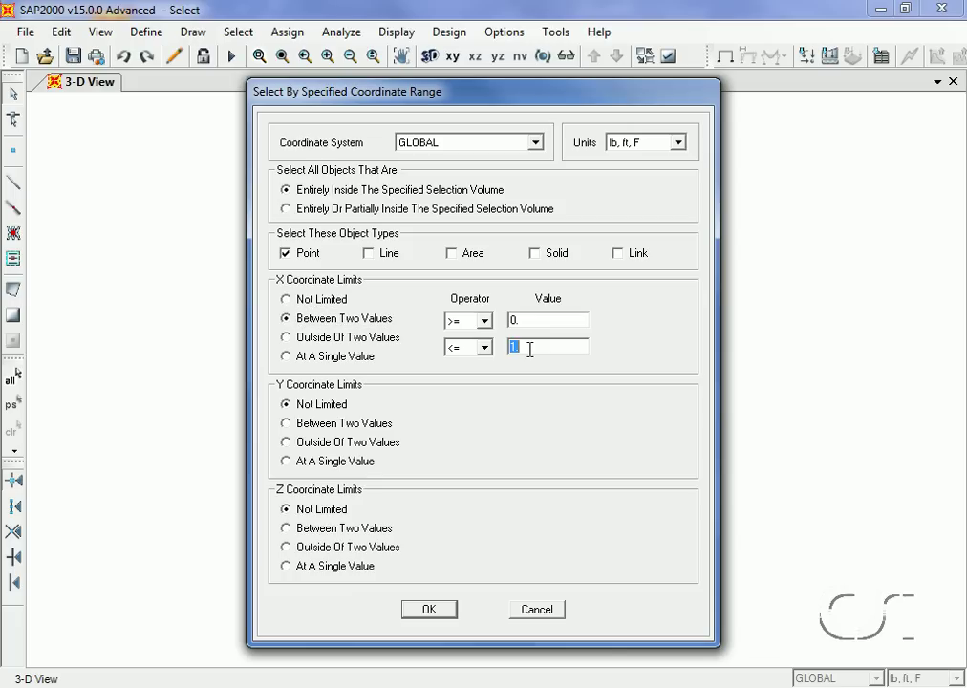
pyautogui.write('18')
pyautogui.click(430, 612)
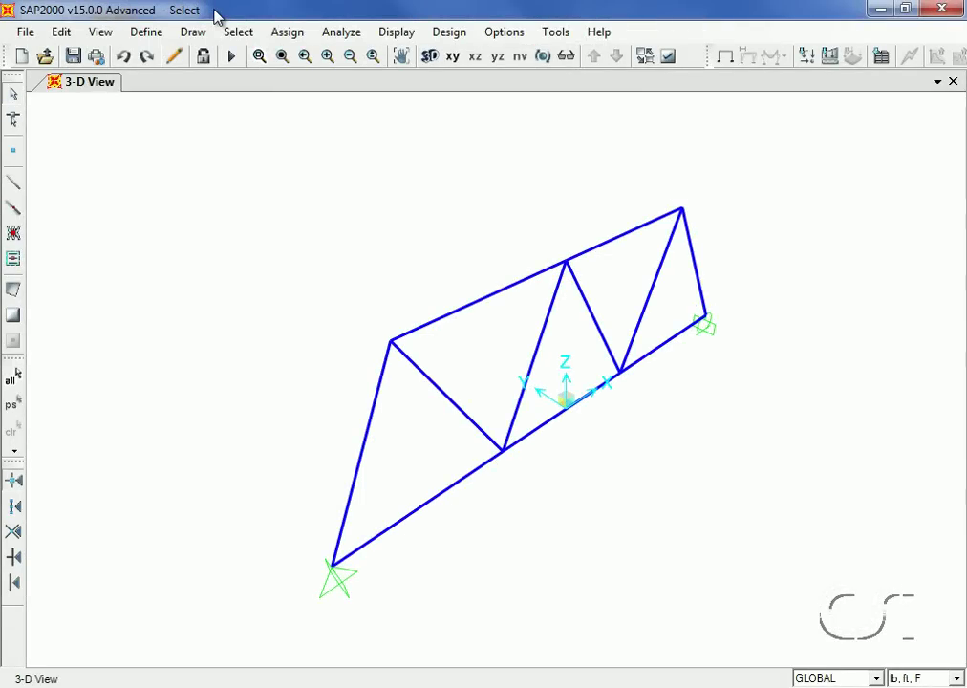
# Step: Select all 7 joints and 11 members in a bottom-chord joint's XZ plane
pyautogui.click(235, 33)
pyautogui.moveTo(268, 55)
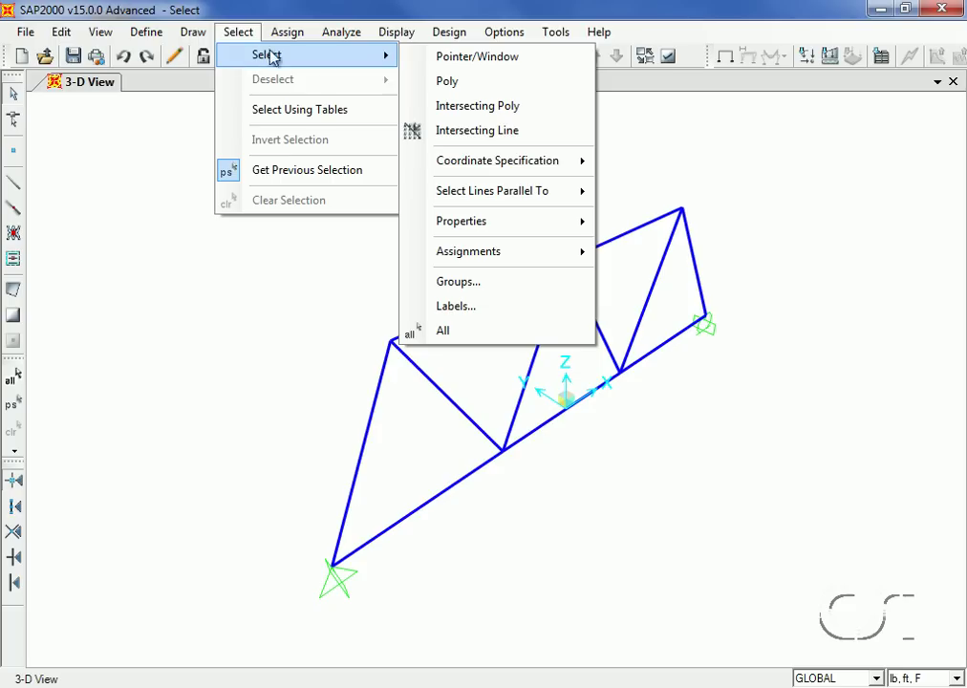
pyautogui.moveTo(498, 160)
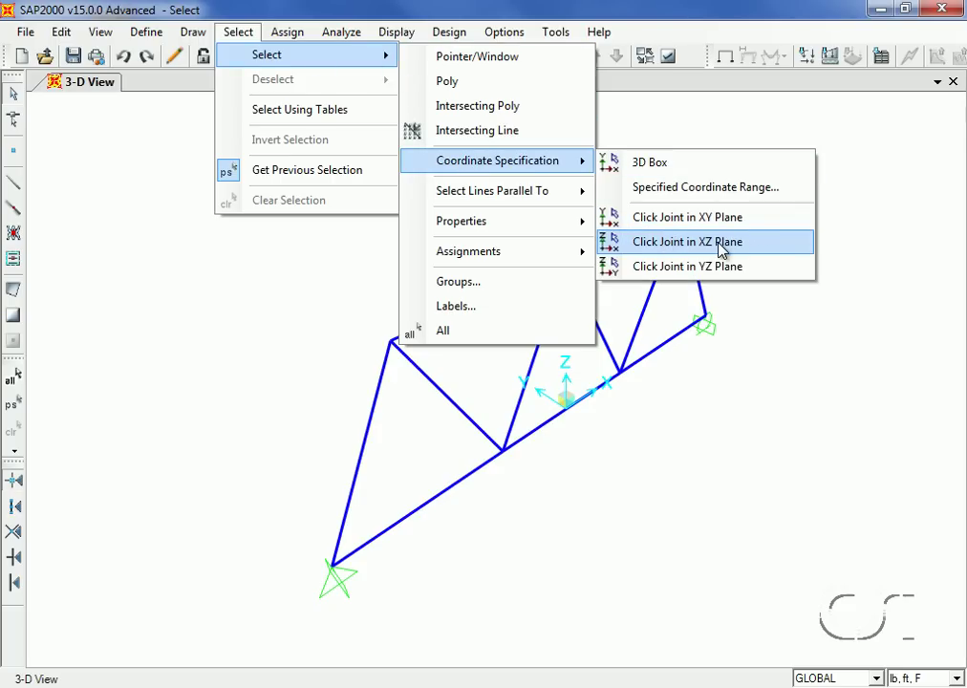
pyautogui.click(720, 250)
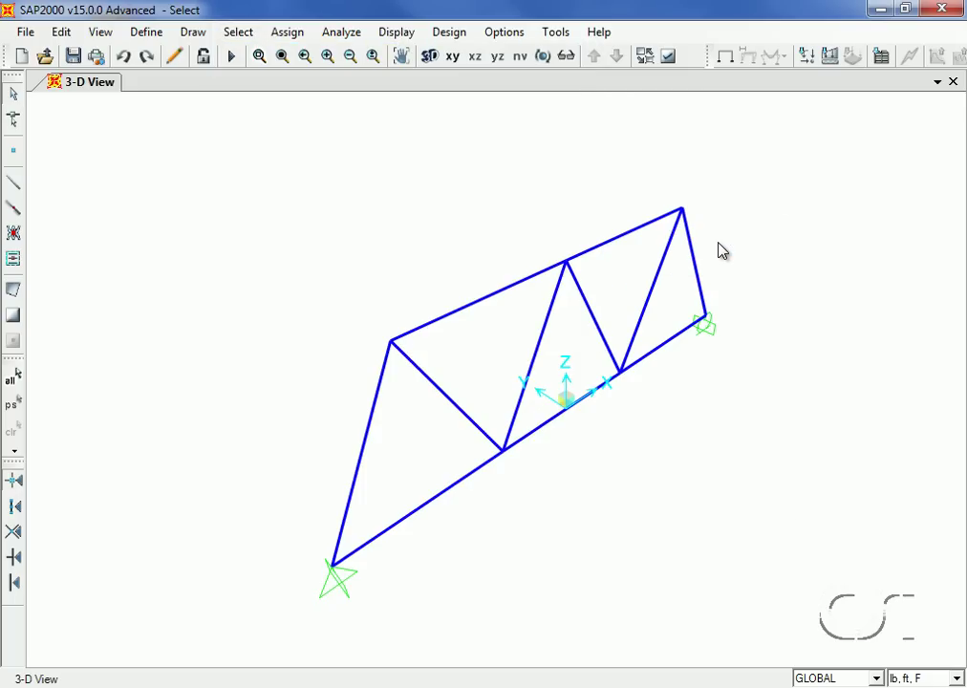
pyautogui.click(620, 374)
# Step: Select the five chord members parallel to the clicked bottom chord
pyautogui.click(235, 36)
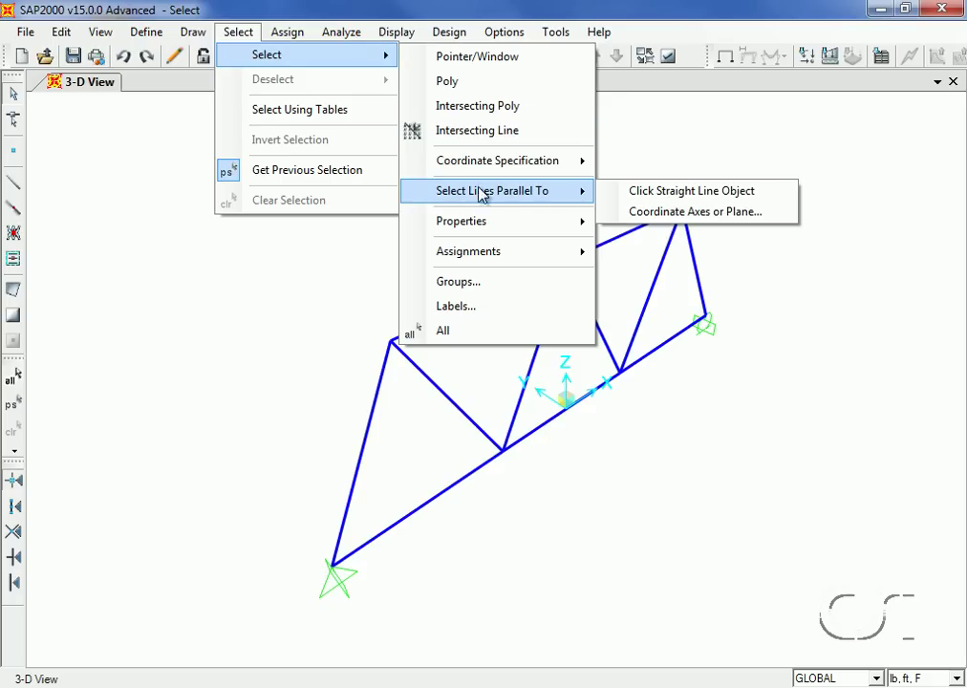
pyautogui.moveTo(492, 190)
pyautogui.click(666, 194)
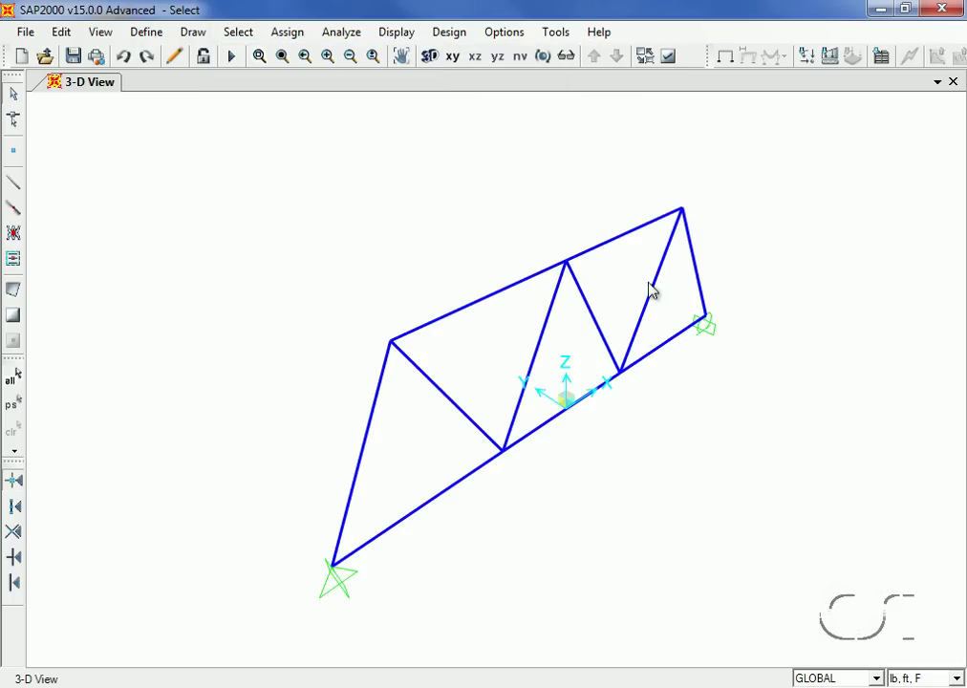
pyautogui.click(658, 350)
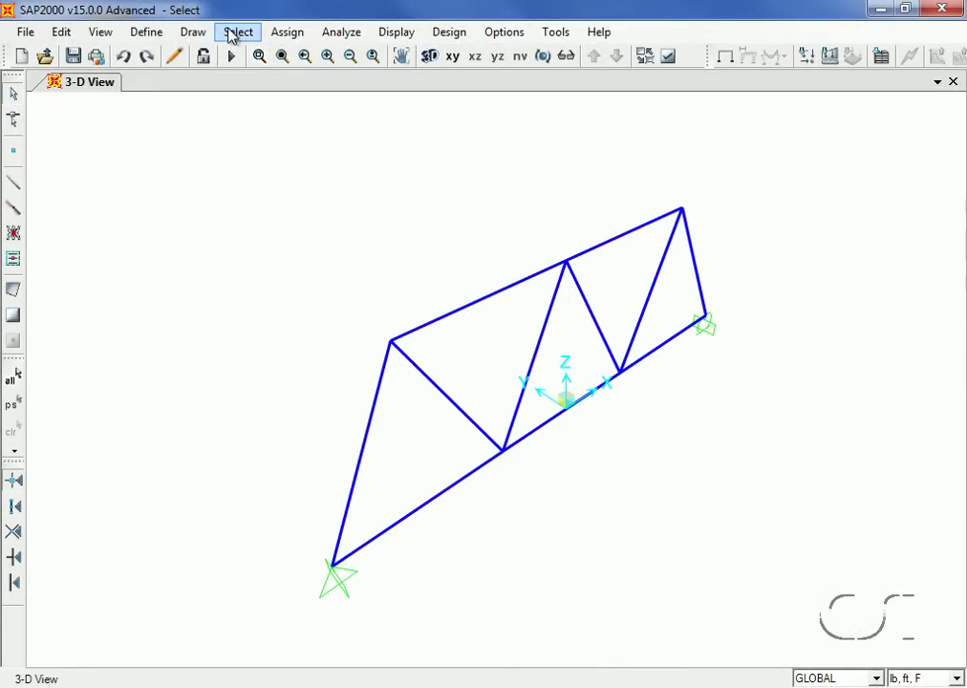
# Step: Select the three web members assigned the W6X20 frame section
pyautogui.click(232, 35)
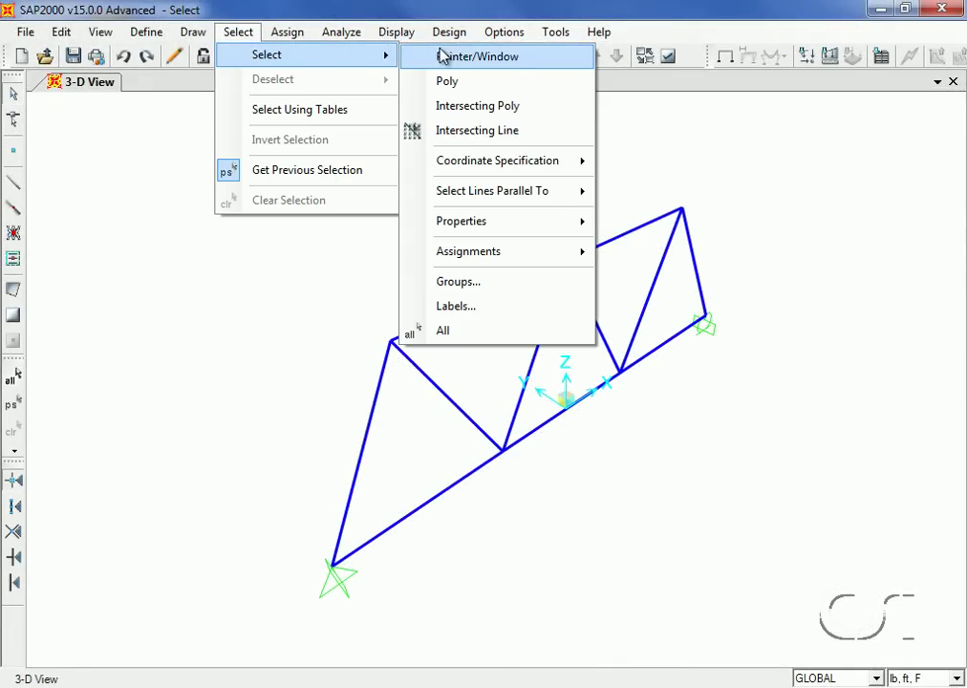
pyautogui.moveTo(493, 221)
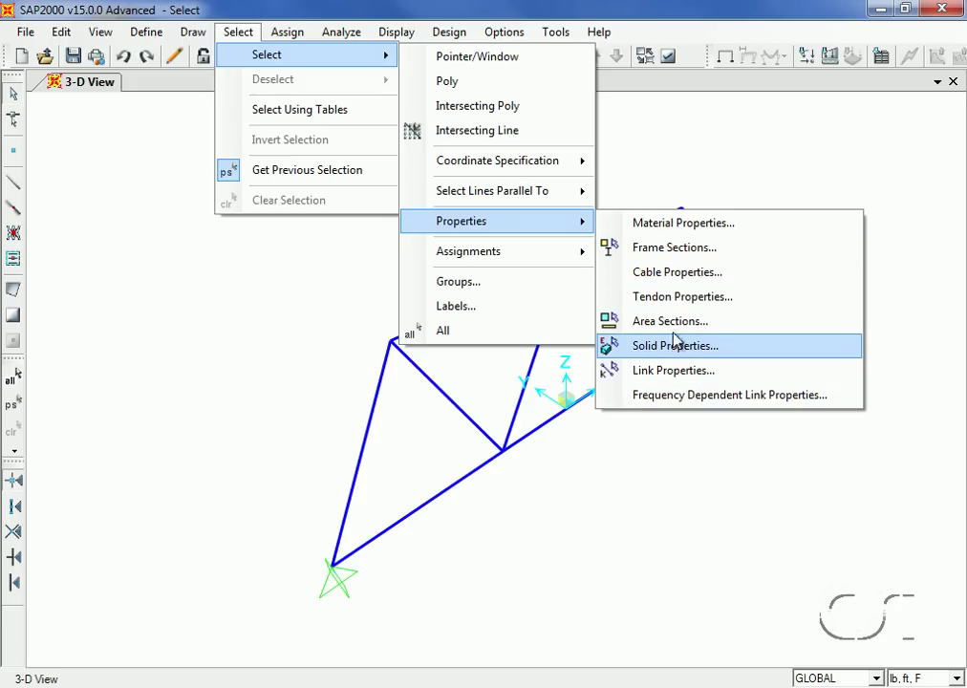
pyautogui.click(676, 251)
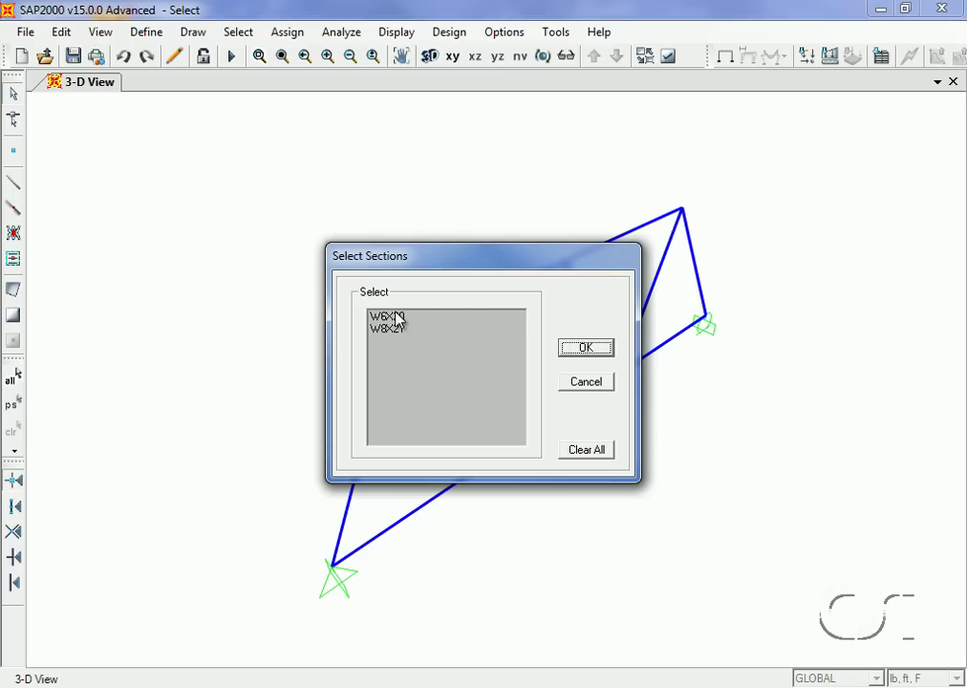
pyautogui.click(397, 318)
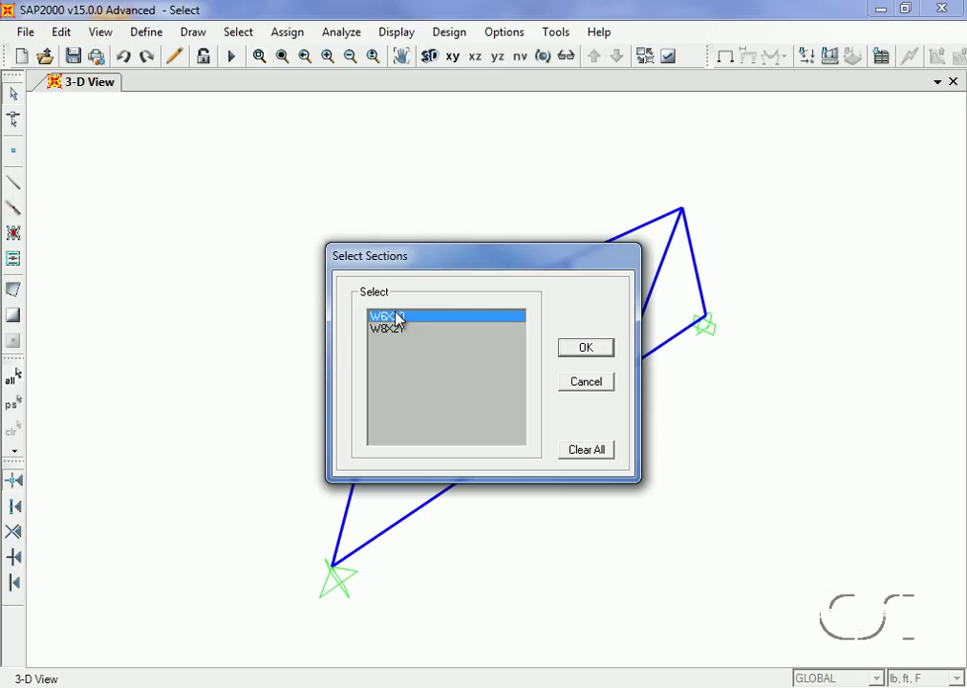
pyautogui.click(587, 348)
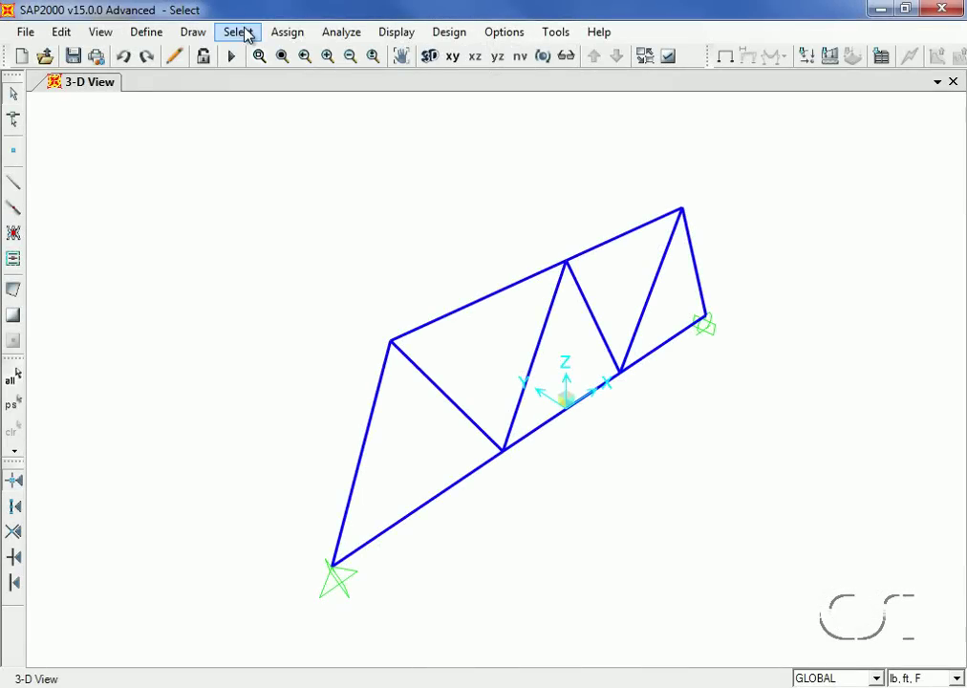
pyautogui.click(245, 31)
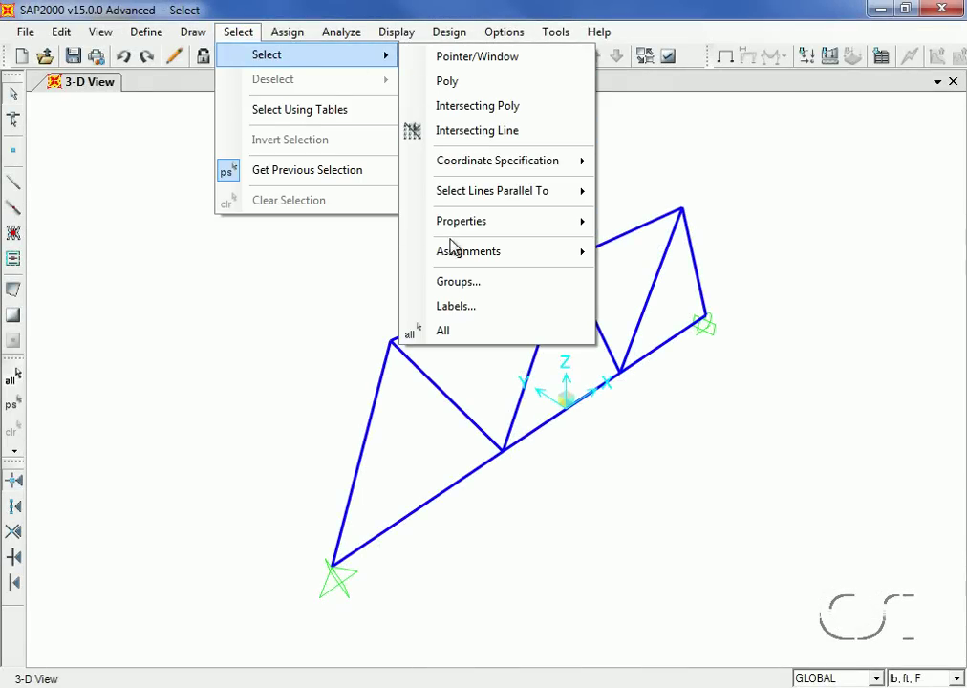
pyautogui.moveTo(492, 252)
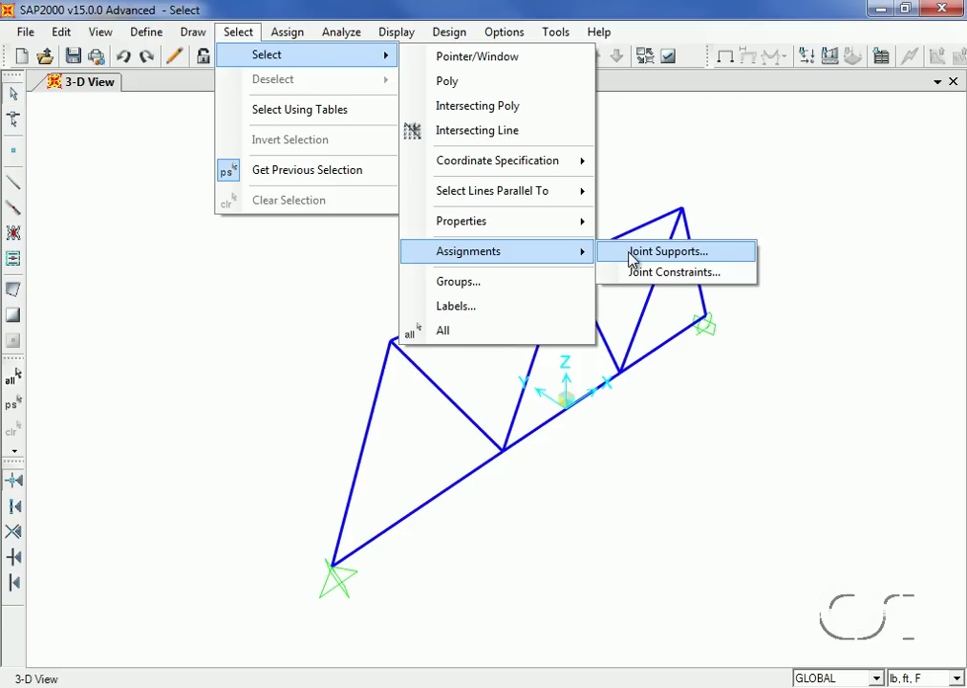
# Step: Select joints with a GLOBAL UX-only support restraint, picking the left pin support
pyautogui.click(631, 253)
pyautogui.click(564, 245)
pyautogui.click(497, 272)
pyautogui.click(403, 313)
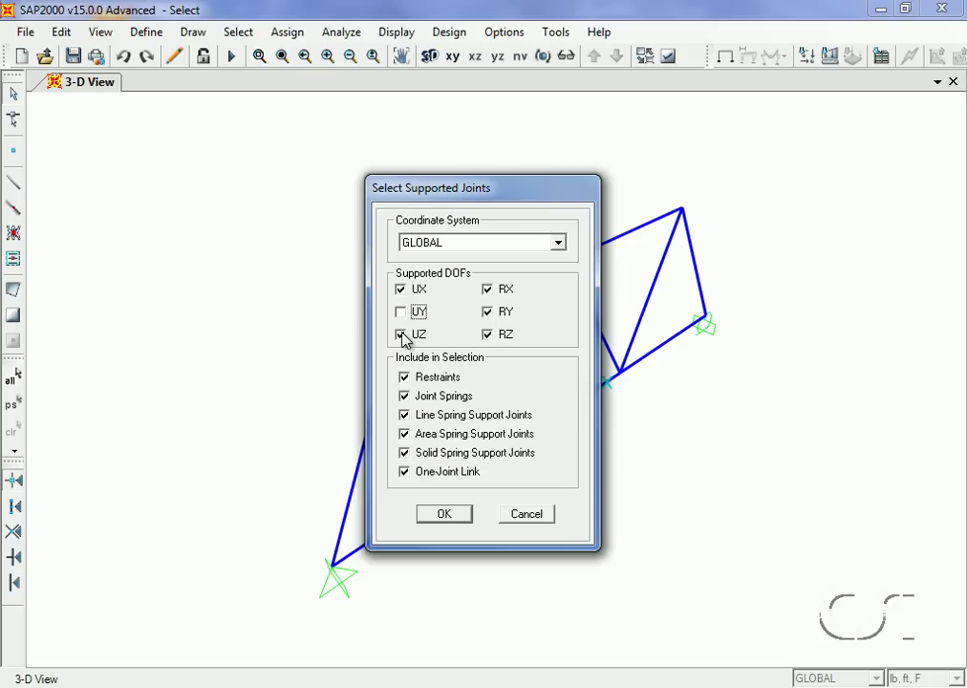
pyautogui.click(401, 335)
pyautogui.click(488, 335)
pyautogui.click(487, 312)
pyautogui.click(488, 290)
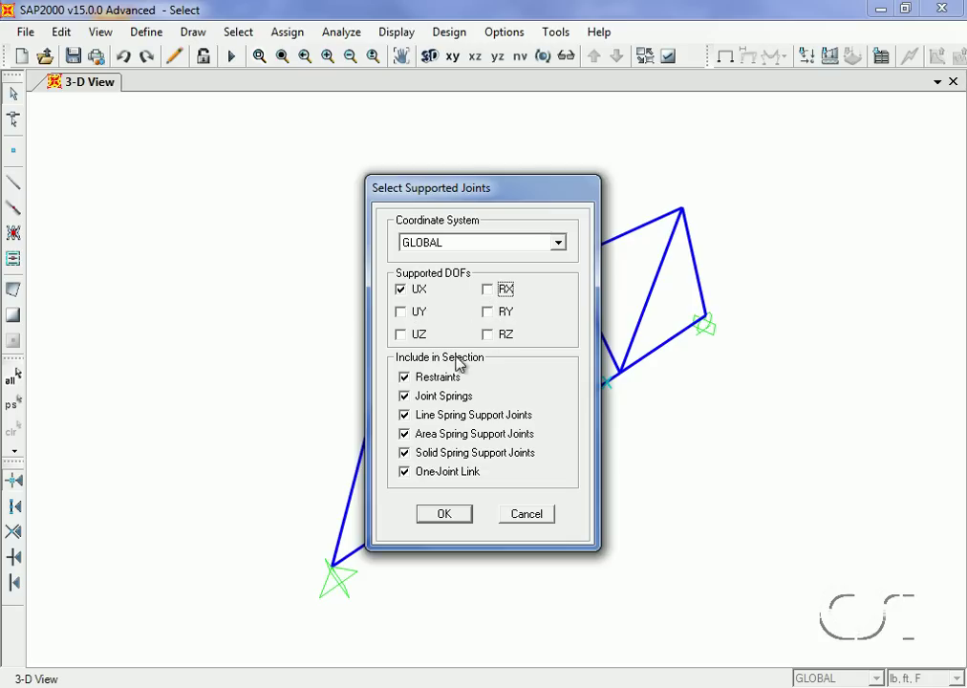
pyautogui.click(448, 517)
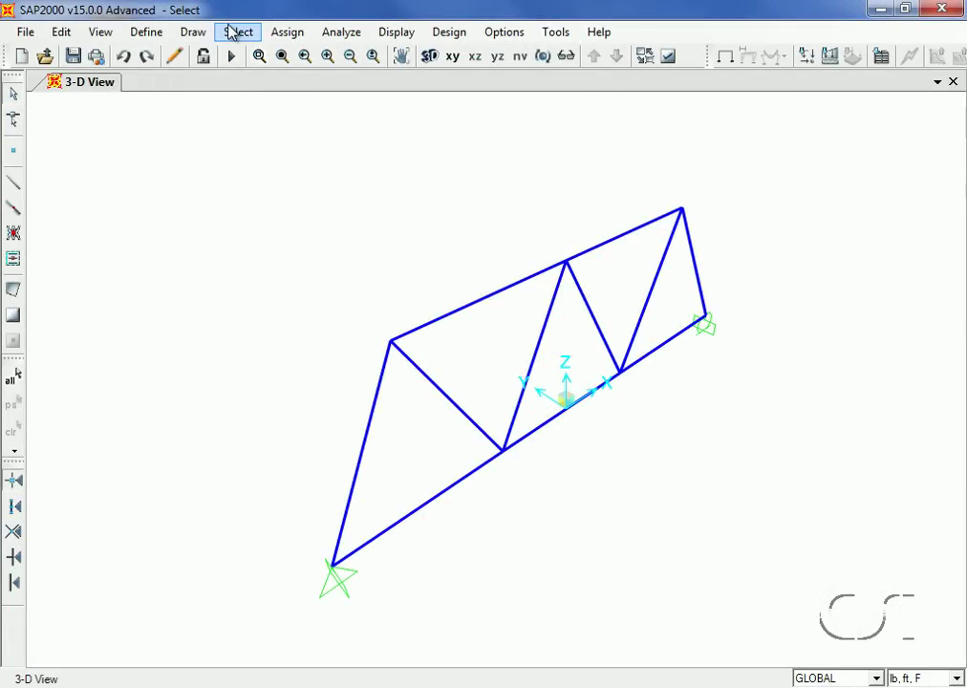
# Step: Show the Connectivity - Frame table, excluding the Frame and Joint Assignments tables
pyautogui.click(235, 31)
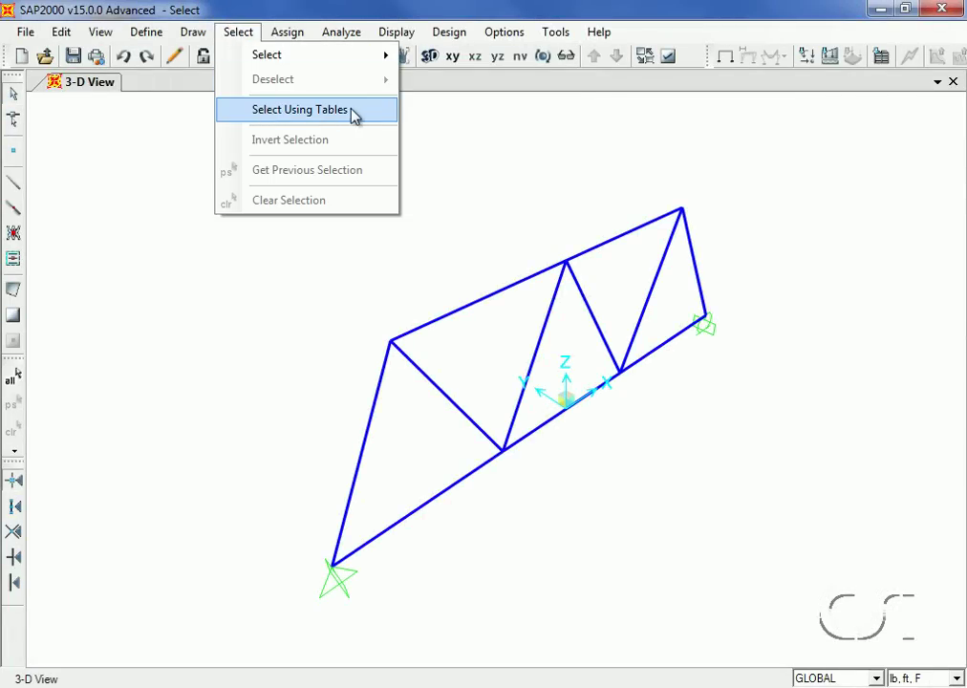
pyautogui.click(300, 110)
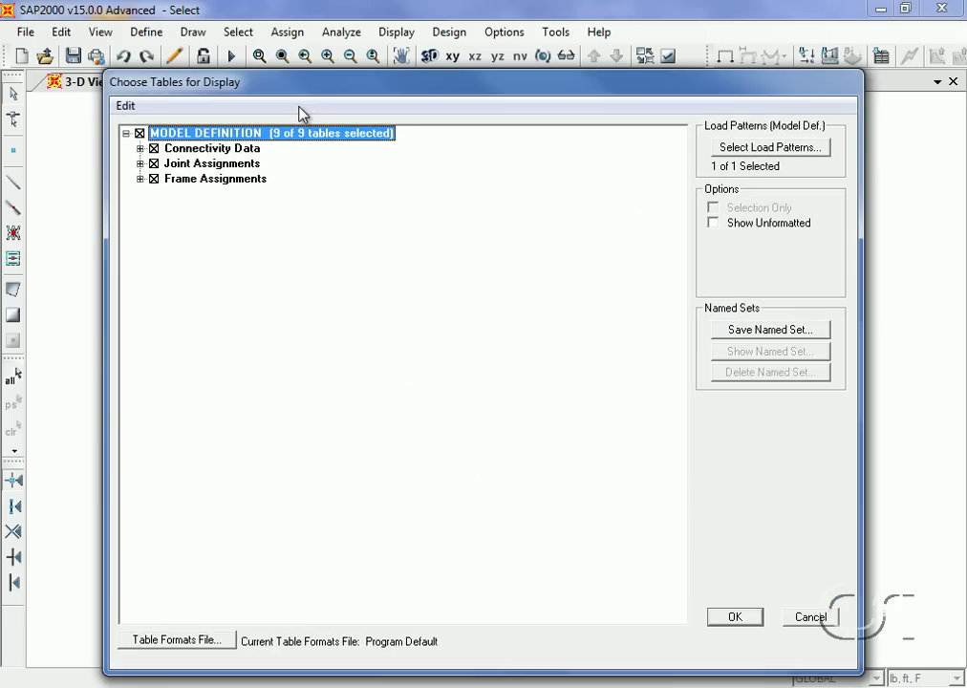
pyautogui.click(153, 179)
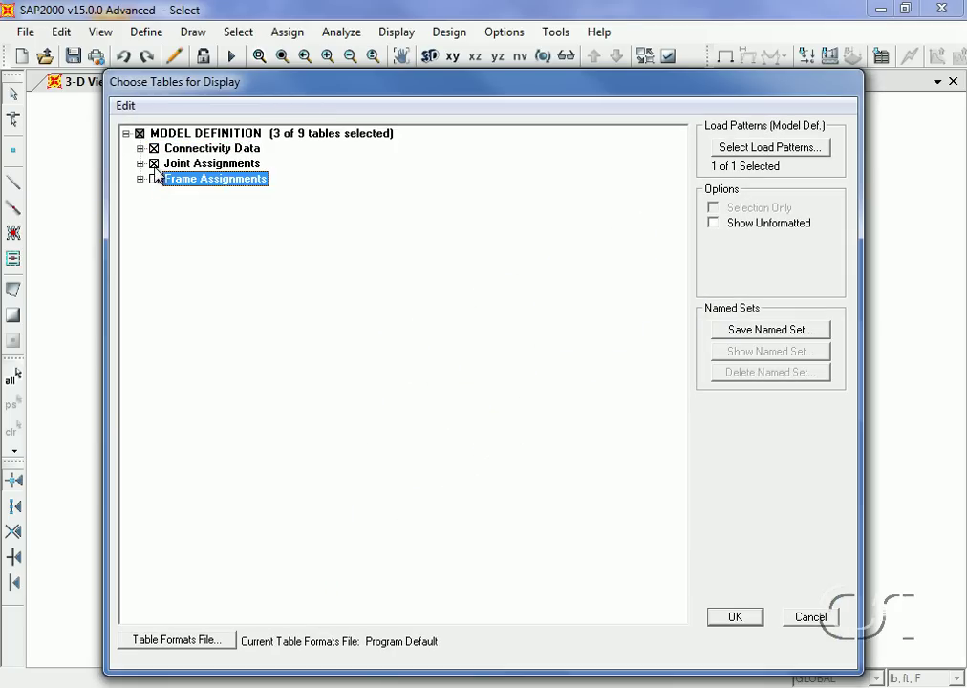
pyautogui.click(154, 164)
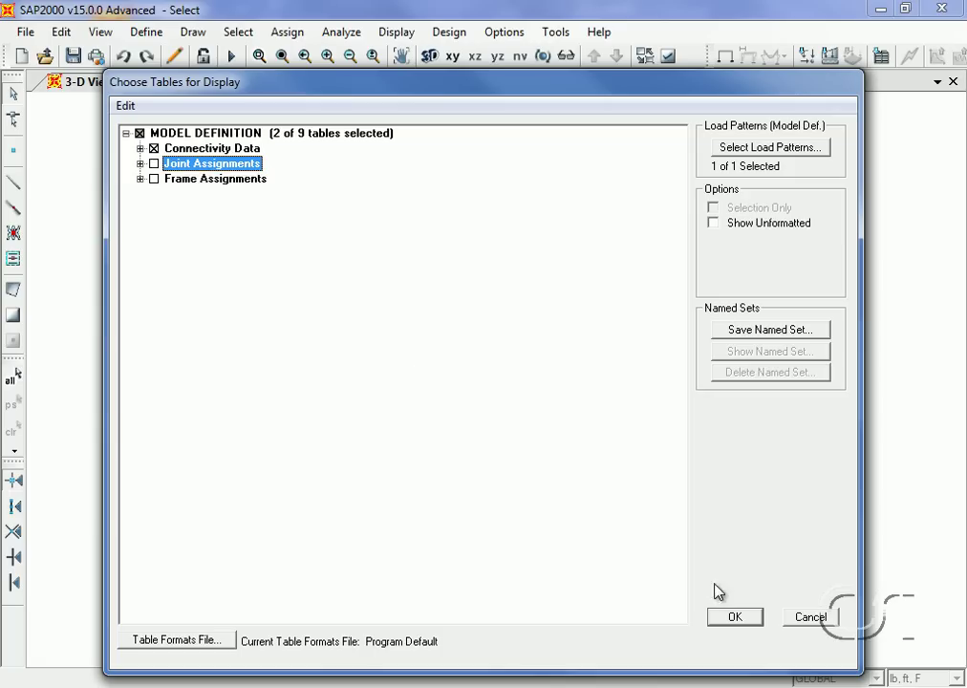
pyautogui.click(735, 616)
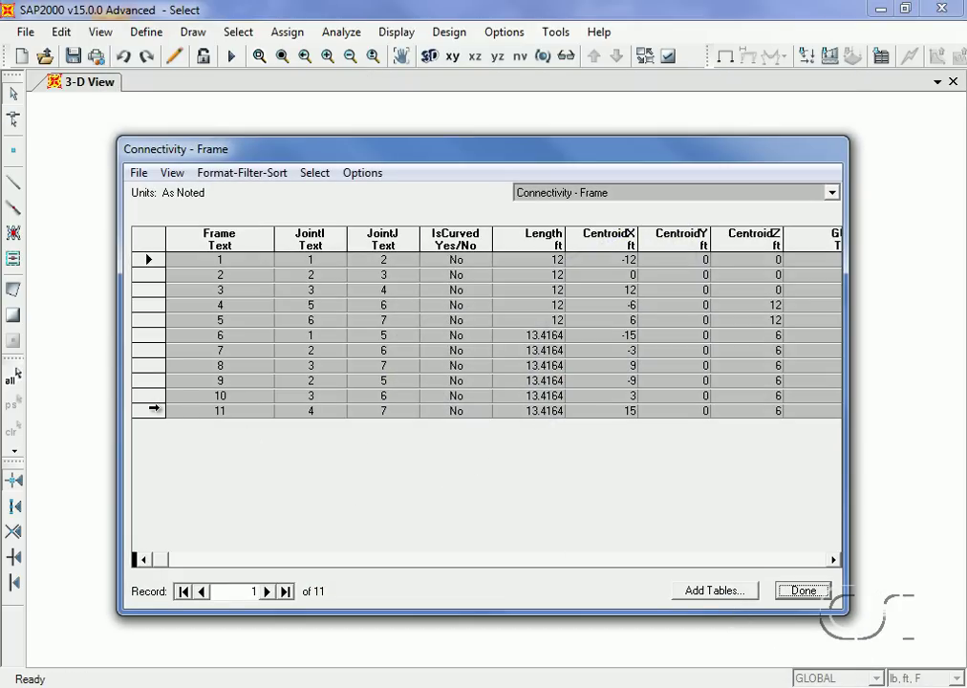
# Step: Go to frame 11's record and reposition the table window over the model
pyautogui.click(151, 410)
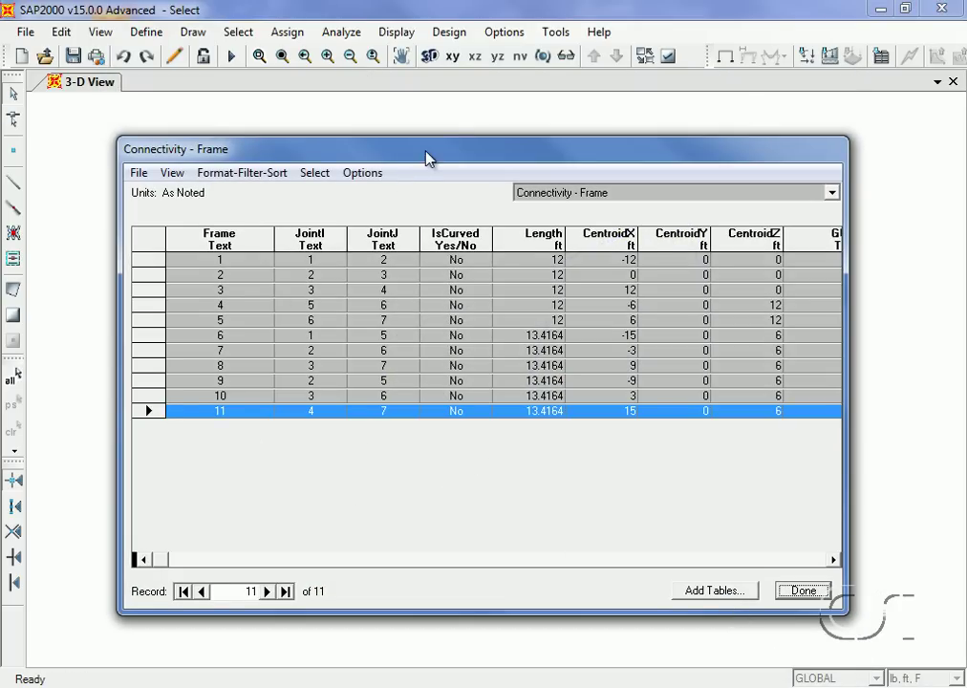
pyautogui.moveTo(427, 157); pyautogui.dragTo(227, 100)
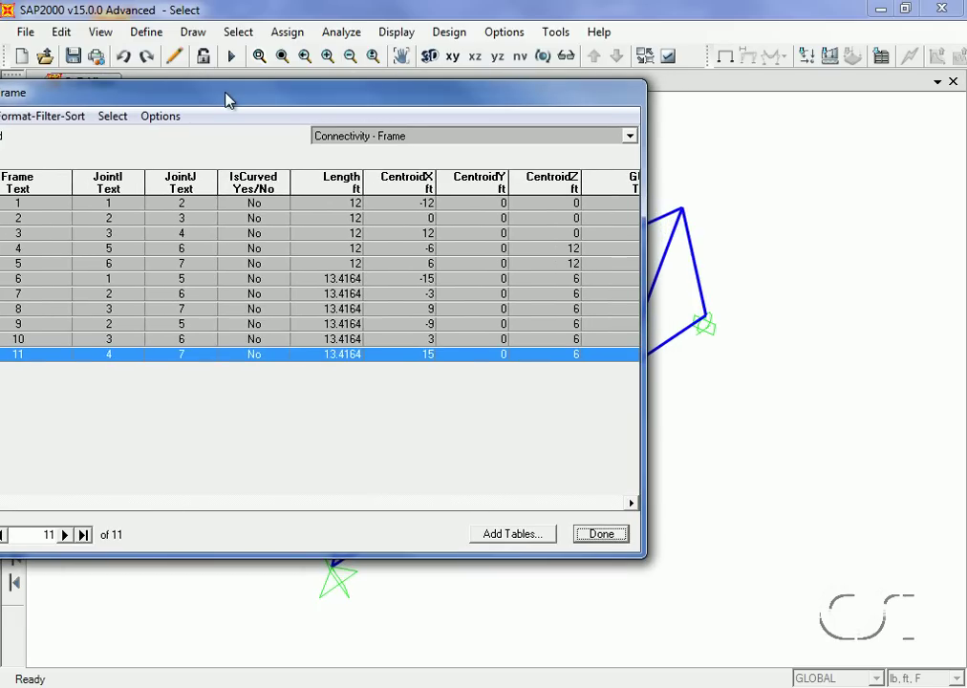
pyautogui.moveTo(228, 99); pyautogui.dragTo(487, 177)
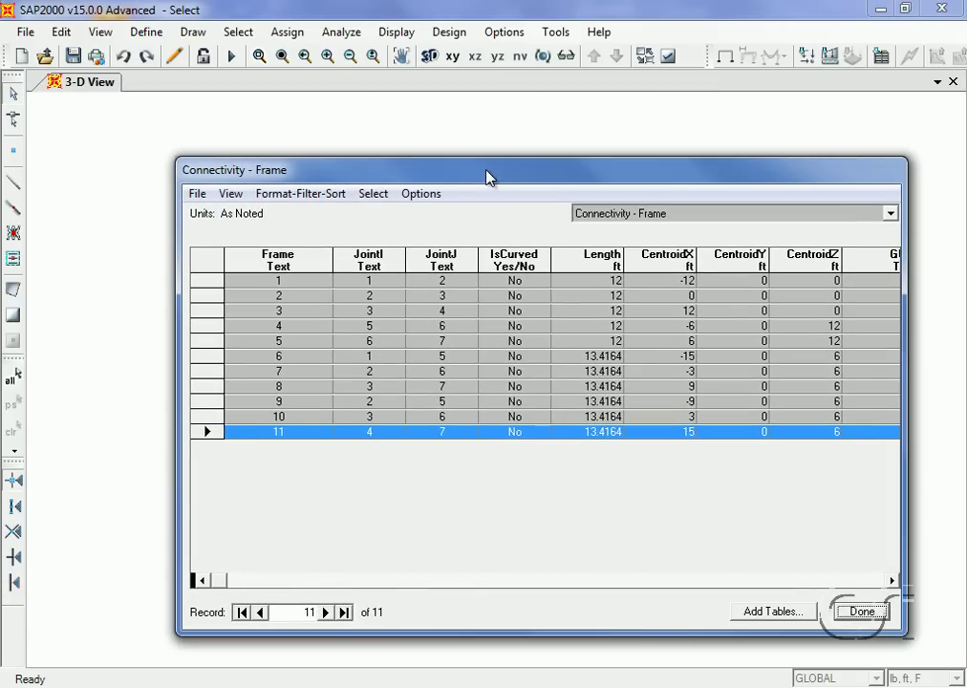
# Step: Apply a basic CentroidX >= 0 filter to the frame connectivity table, leaving six members
pyautogui.click(300, 193)
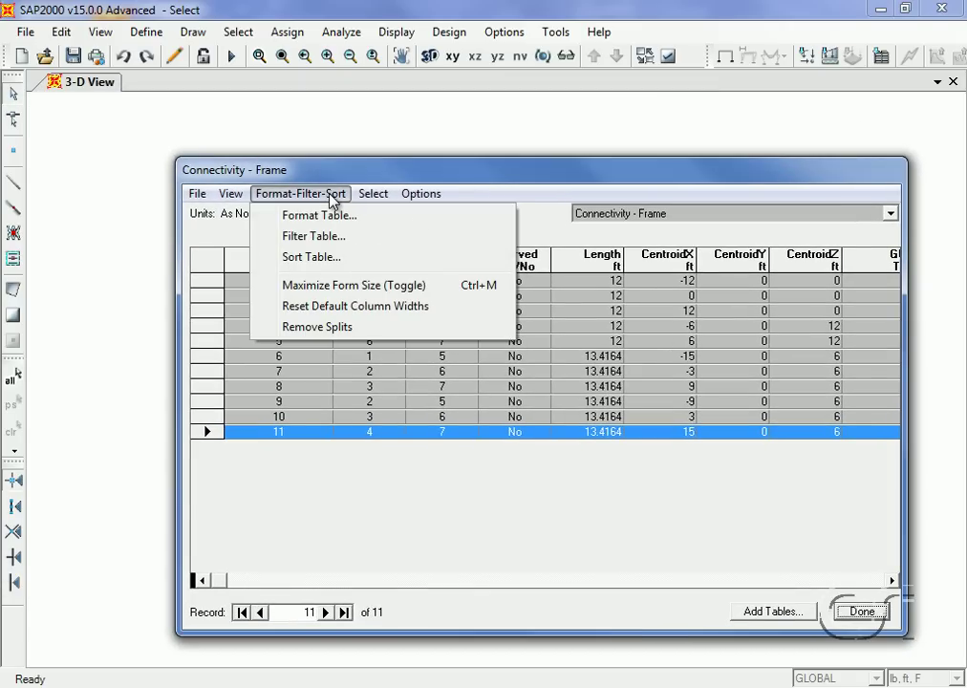
pyautogui.click(317, 239)
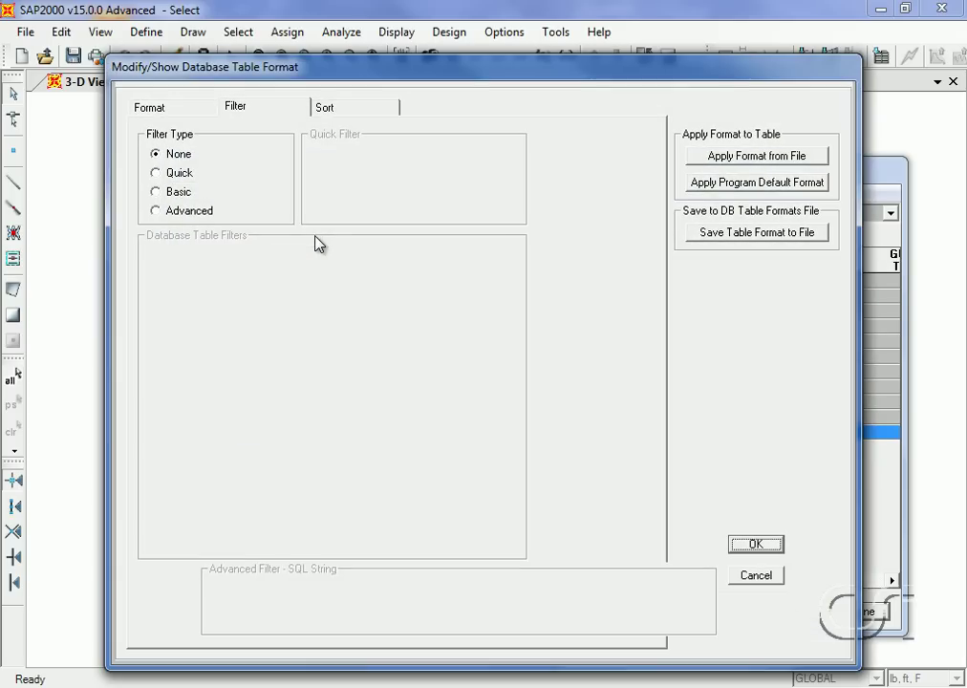
pyautogui.click(157, 194)
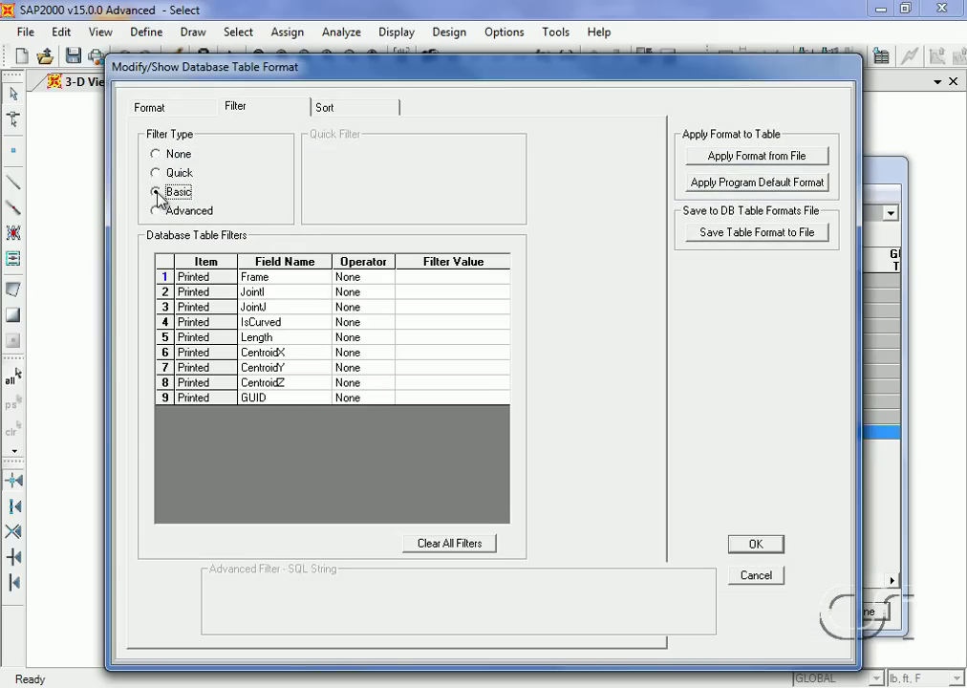
pyautogui.click(347, 357)
pyautogui.click(347, 356)
pyautogui.click(403, 353)
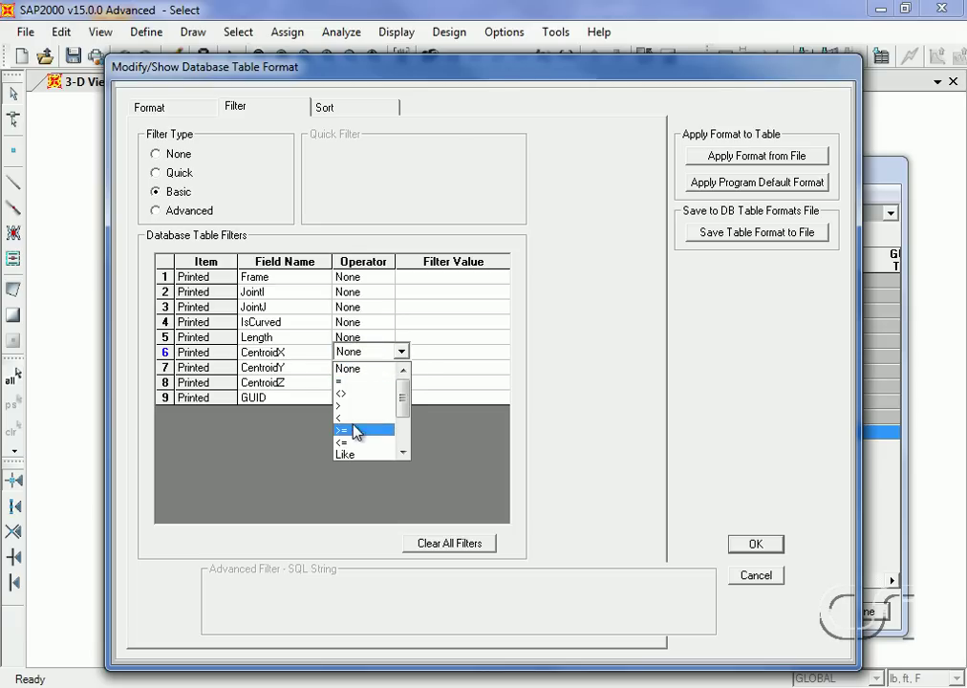
pyautogui.click(359, 430)
pyautogui.click(423, 349)
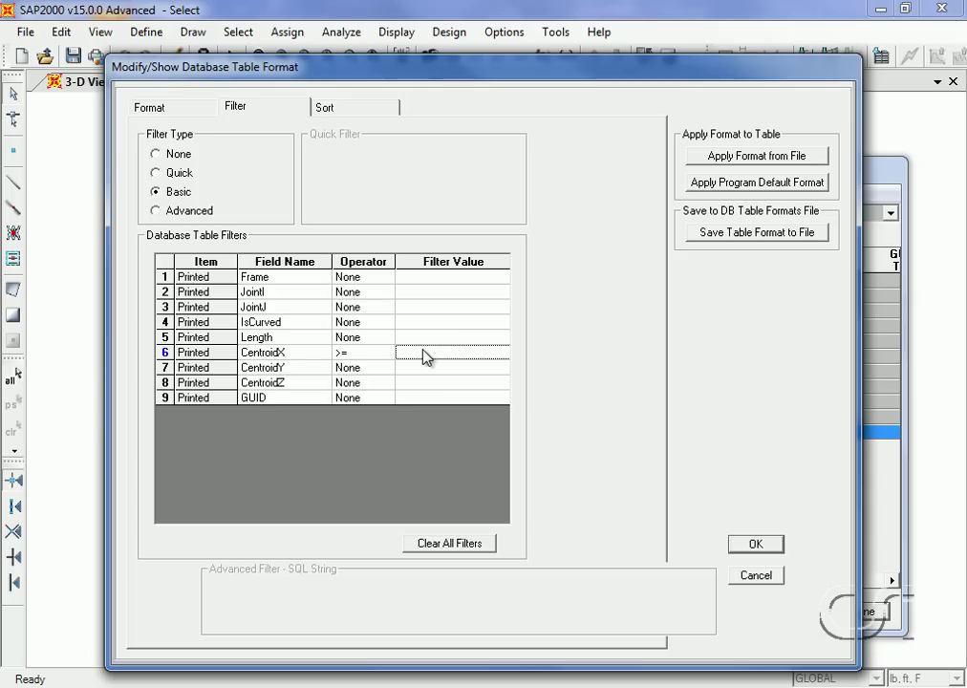
pyautogui.write('0')
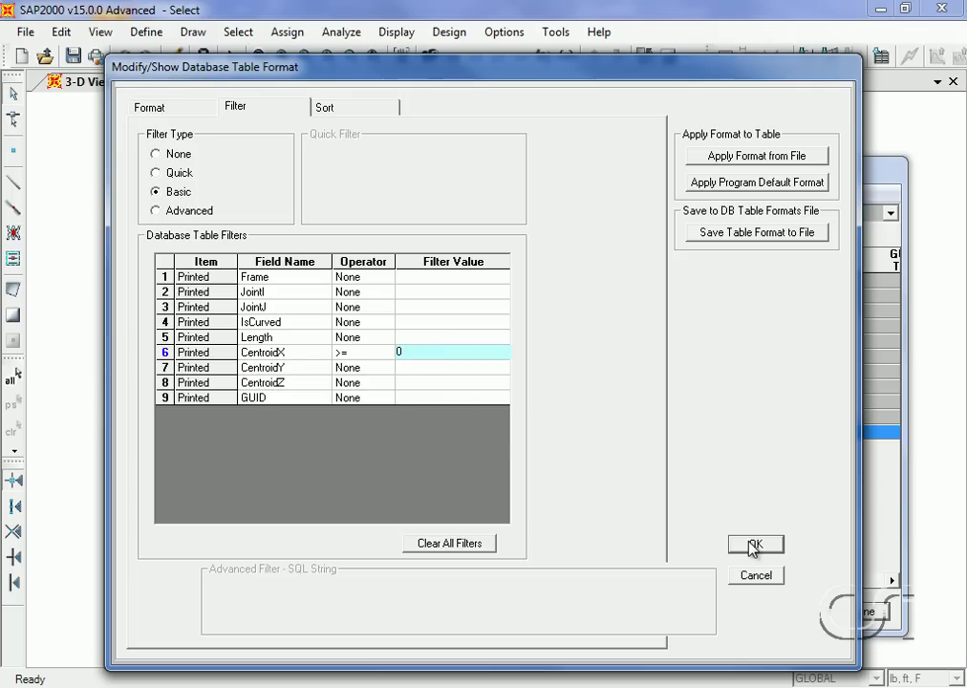
pyautogui.click(756, 545)
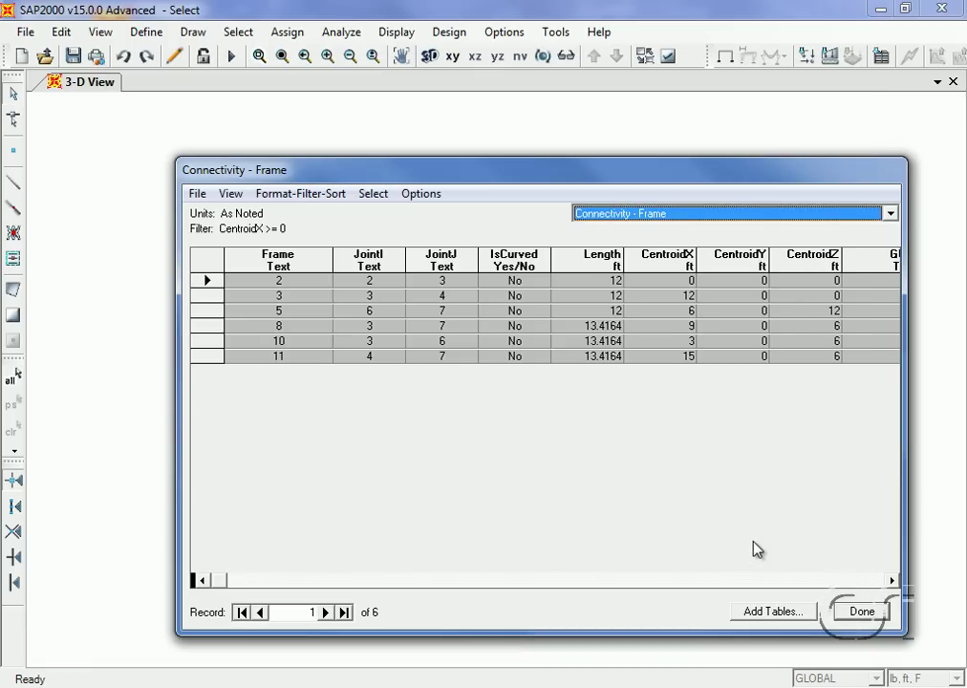
# Step: Select the six frames in the current filtered table, then close the table with Done
pyautogui.click(377, 195)
pyautogui.moveTo(445, 215)
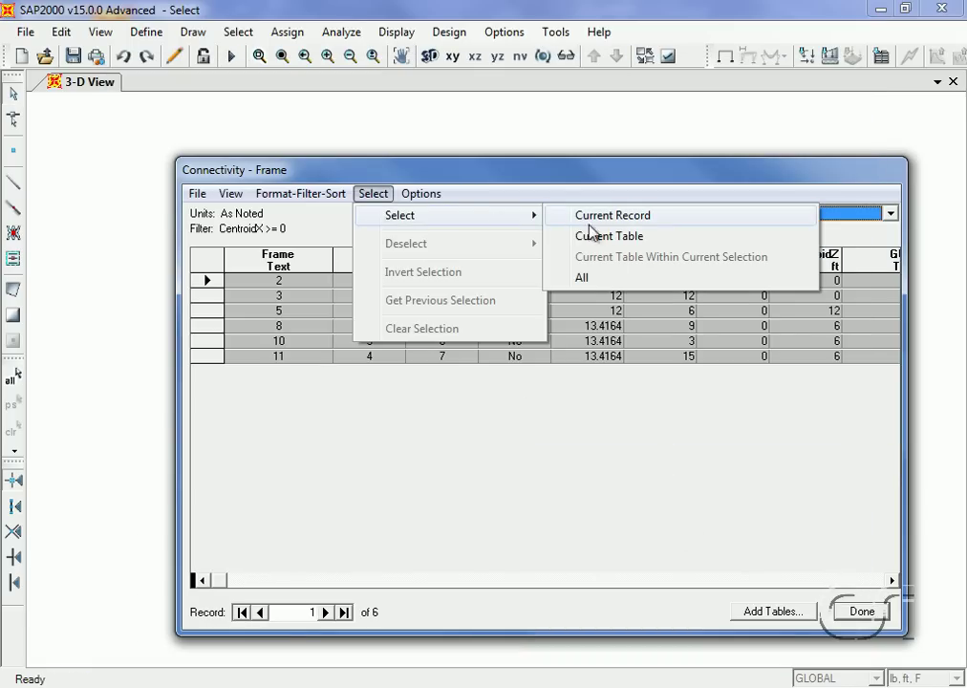
pyautogui.click(645, 239)
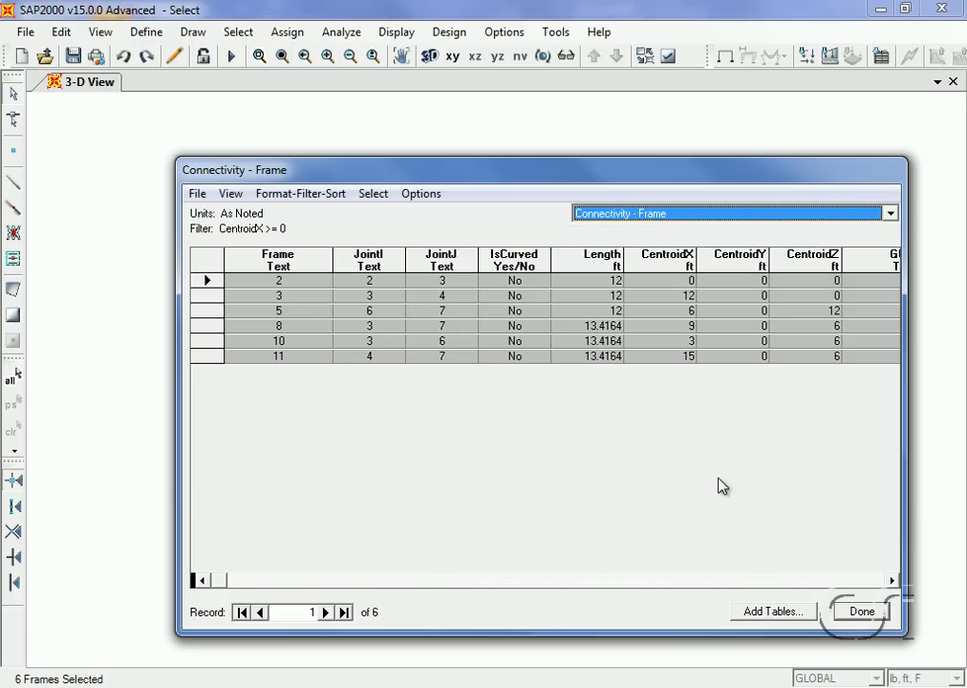
pyautogui.click(859, 614)
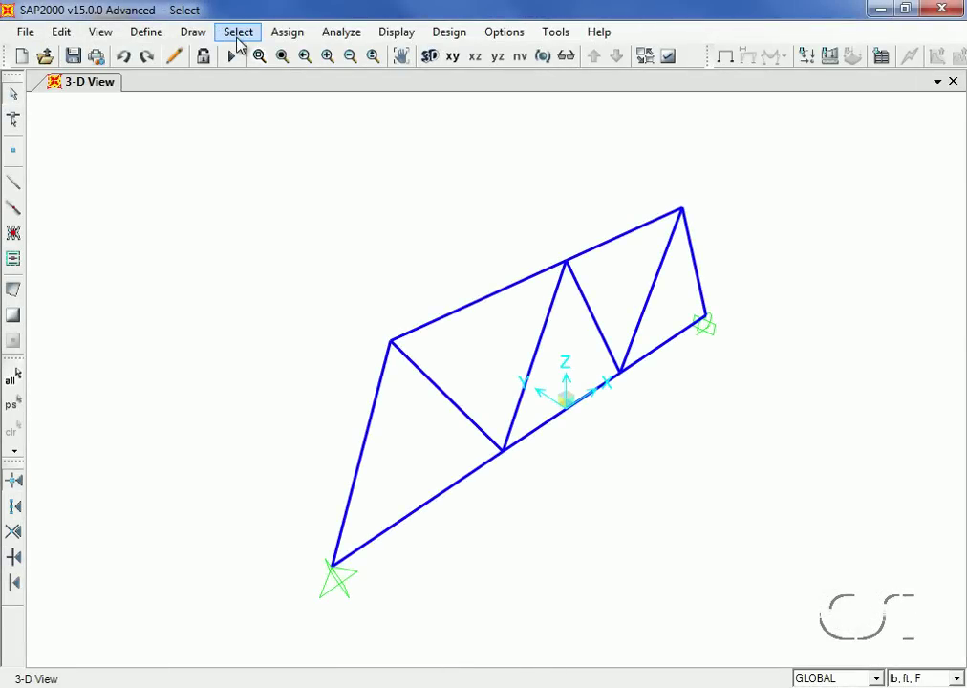
# Step: Reselect the six frames with Get Previous Selection, then invert to the other five frames and seven joints
pyautogui.click(236, 38)
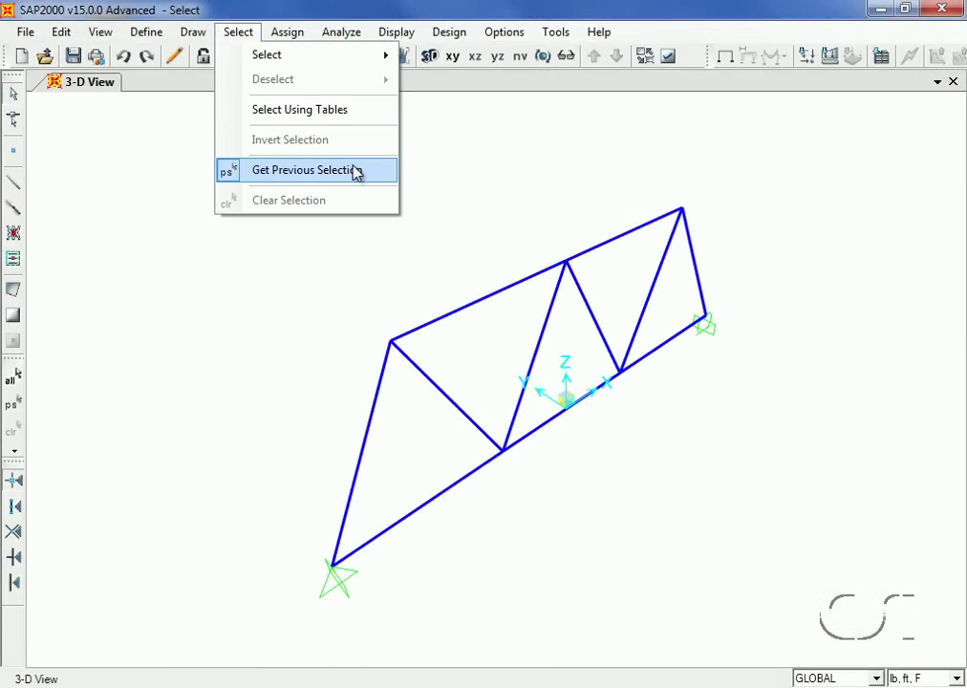
pyautogui.click(303, 172)
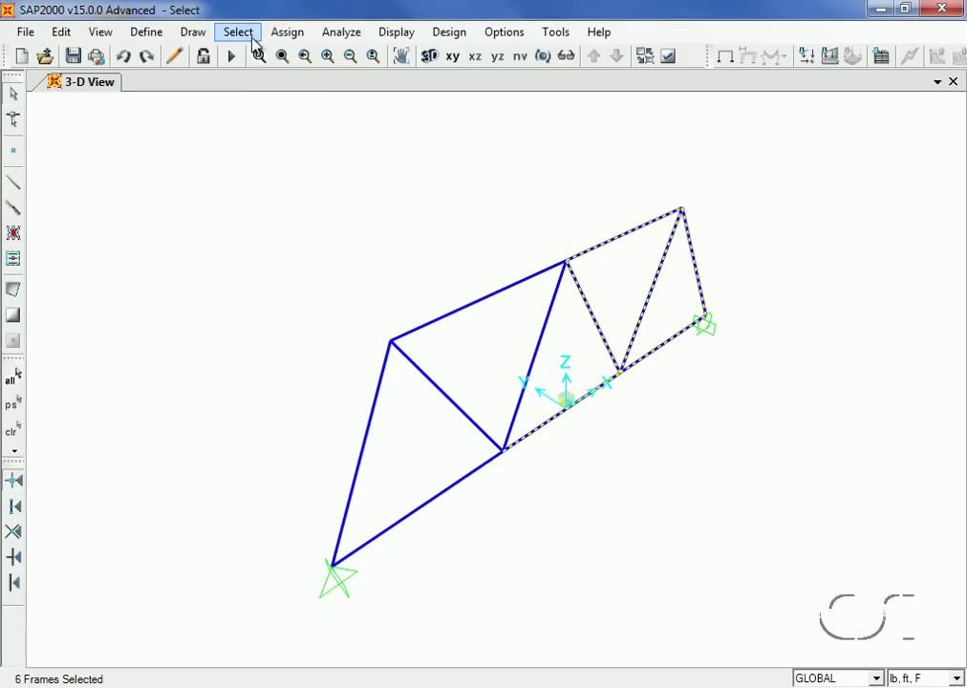
pyautogui.click(249, 39)
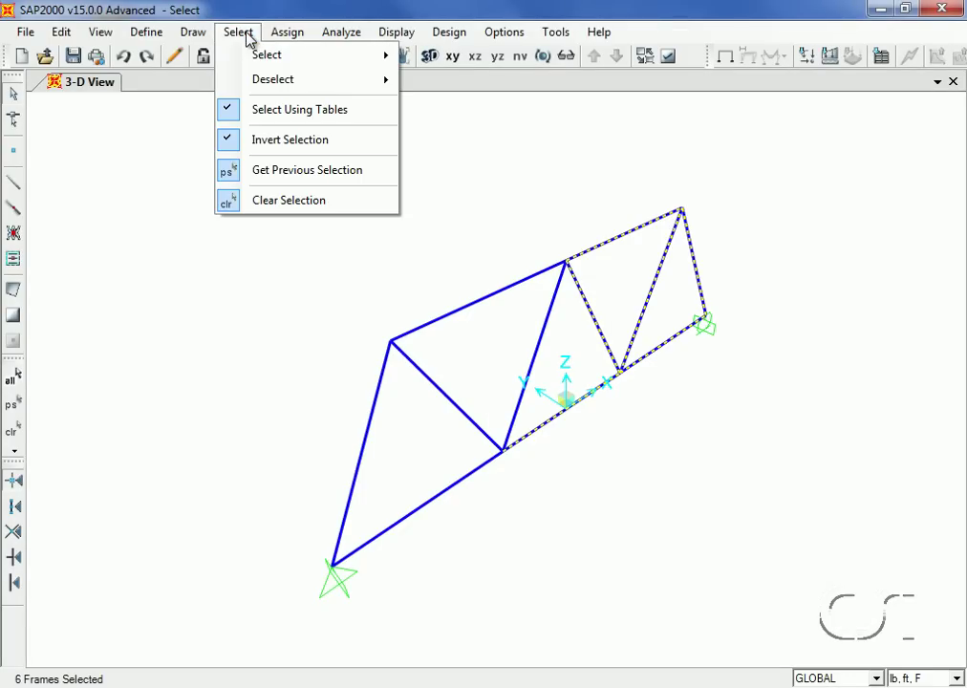
pyautogui.click(299, 145)
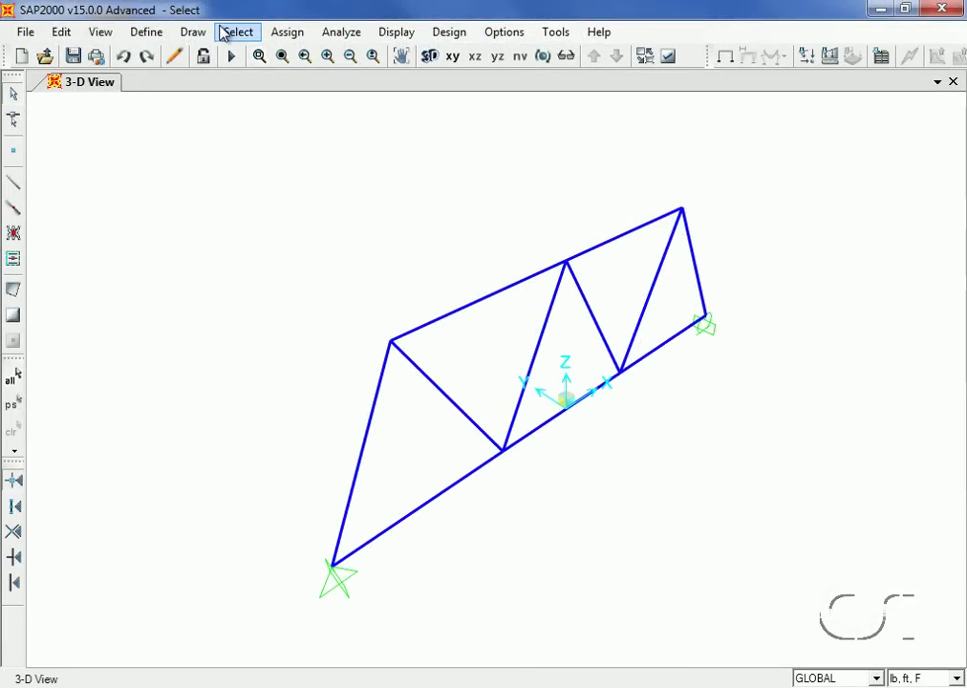
# Step: Select All to pick all seven joints and 11 frames, then start clearing the selection
pyautogui.click(223, 33)
pyautogui.moveTo(287, 55)
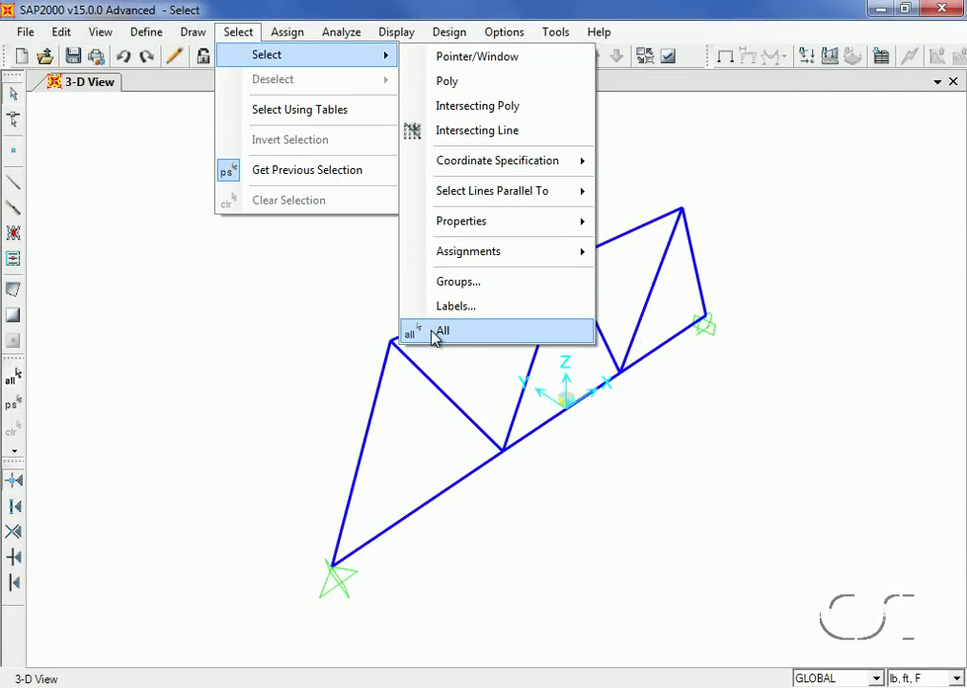
pyautogui.click(475, 342)
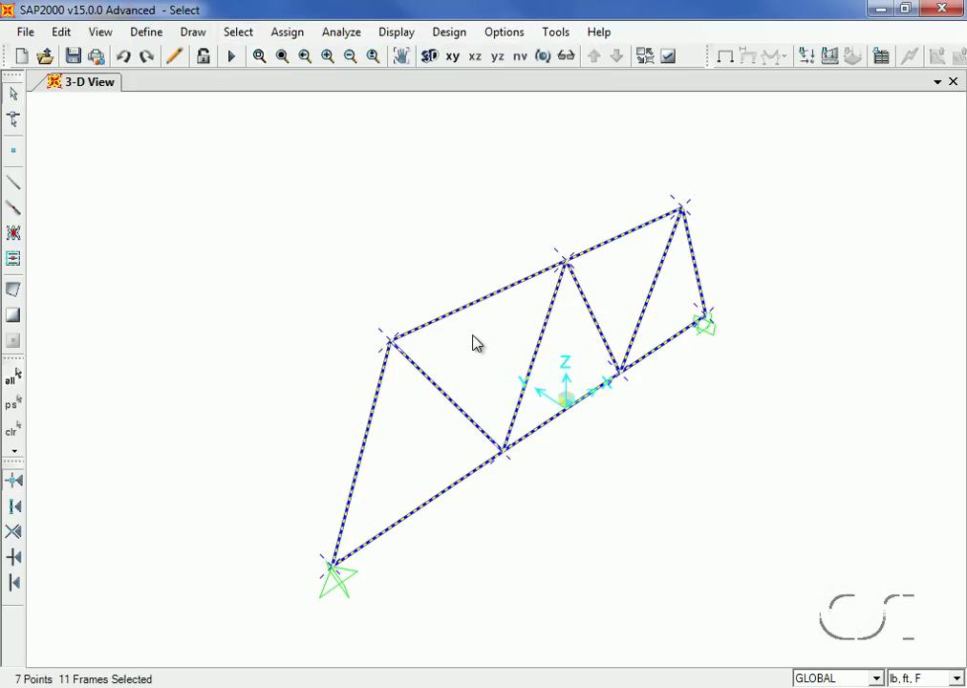
pyautogui.click(254, 34)
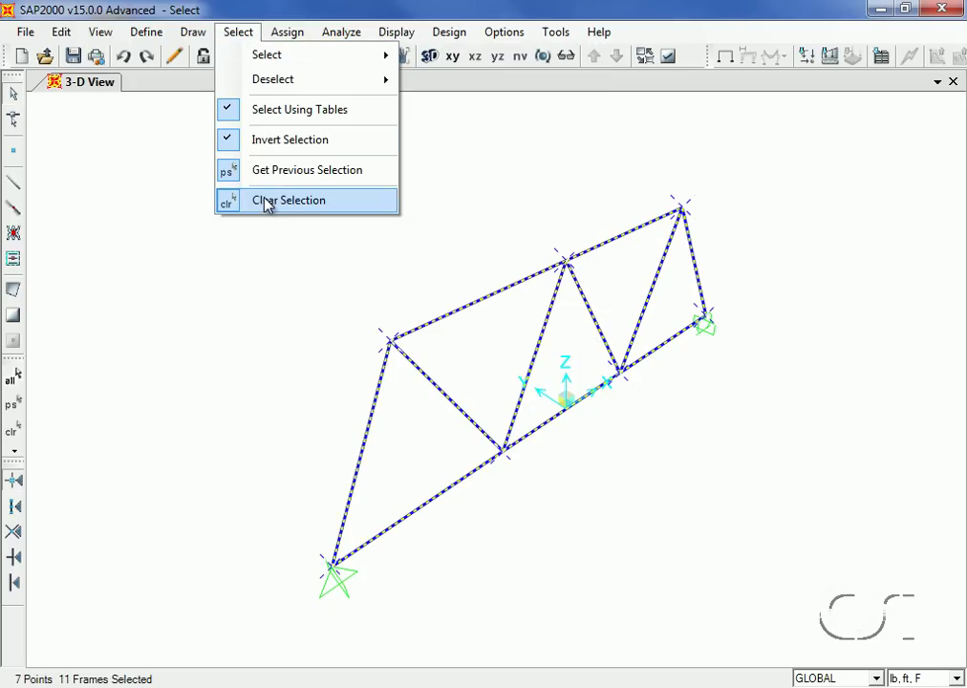